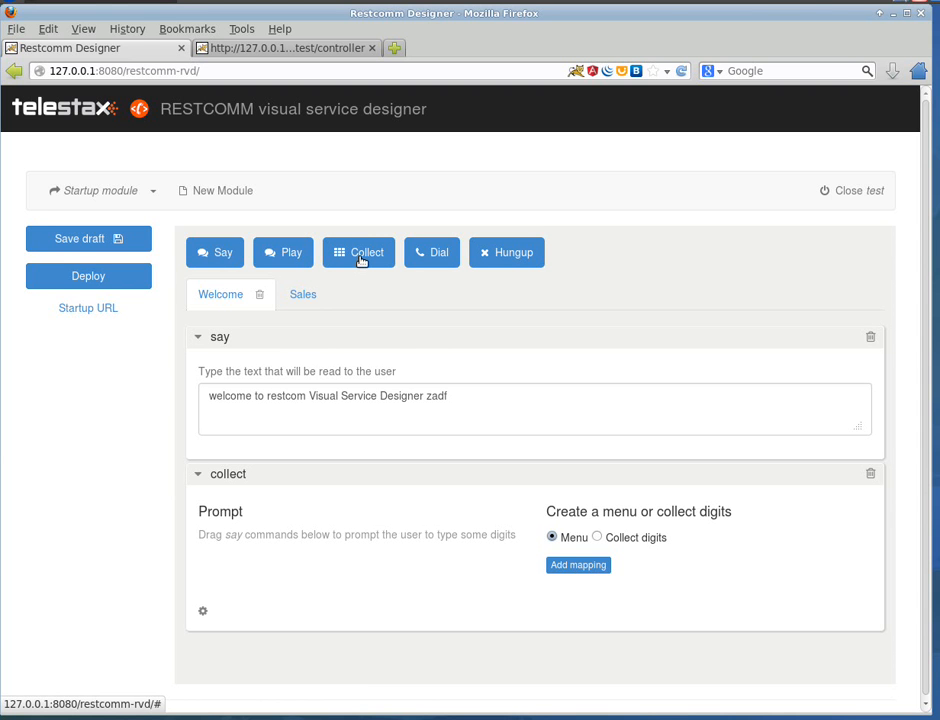
Step: Add a second collect step to the Welcome module and insert a hungup step between the two collect steps
{"action": "left_click_drag", "start_coordinate": [362, 260], "coordinate": [470, 600]}
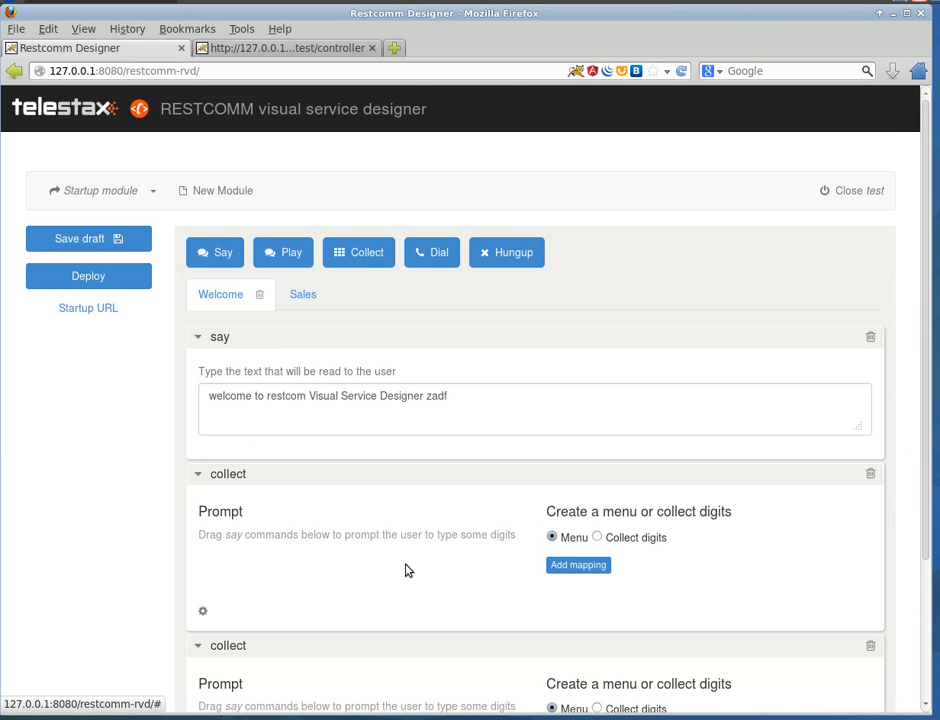
{"action": "scroll", "coordinate": [259, 514], "scroll_direction": "down", "scroll_amount": 2}
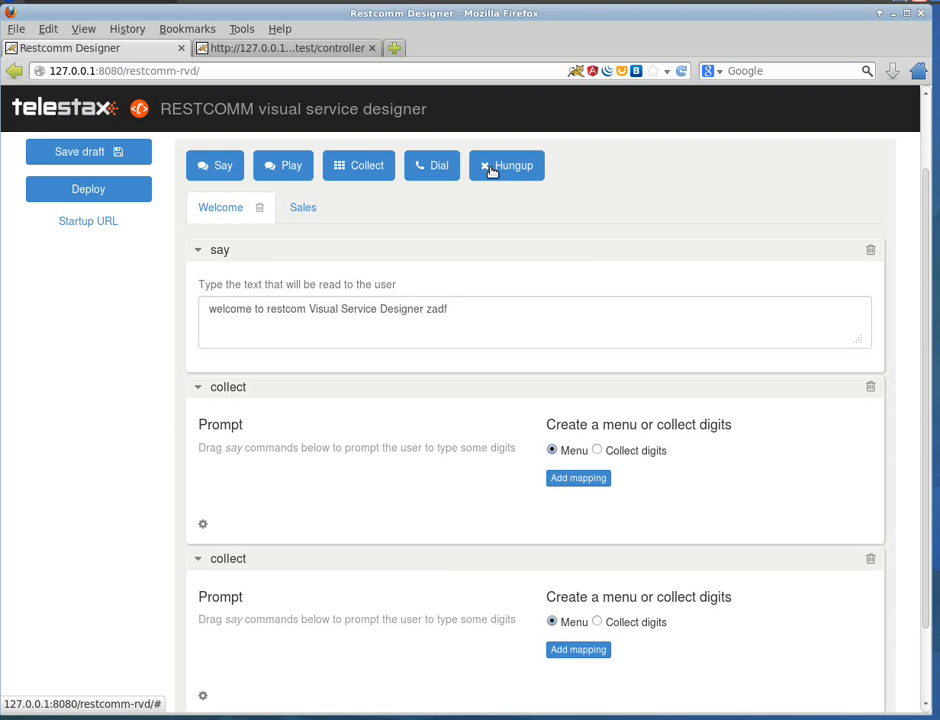
{"action": "left_click_drag", "start_coordinate": [503, 172], "coordinate": [215, 547]}
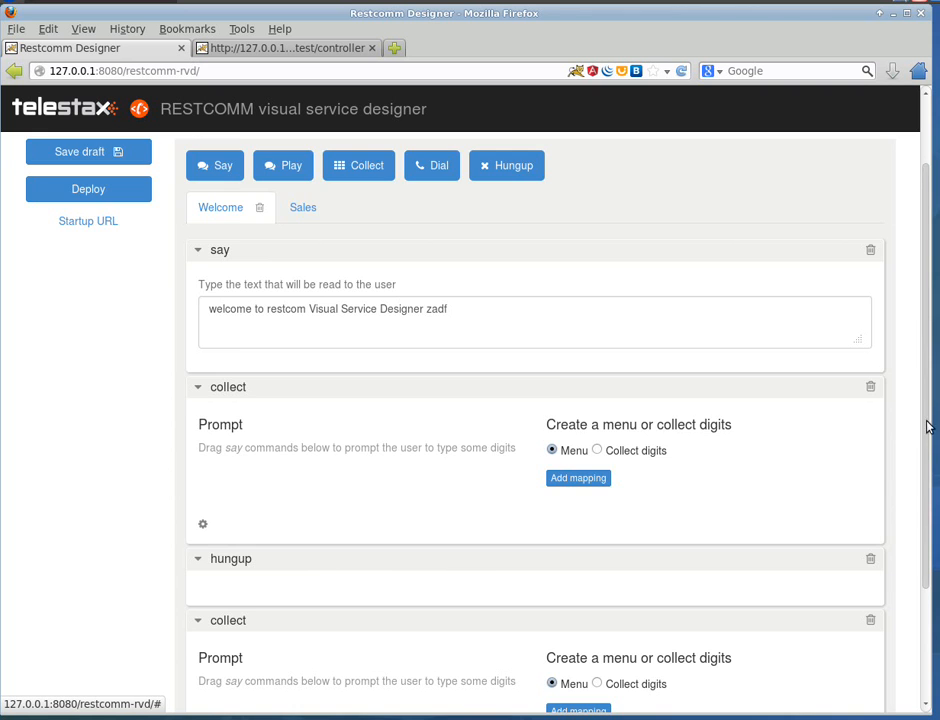
{"action": "left_click_drag", "start_coordinate": [927, 426], "coordinate": [928, 511]}
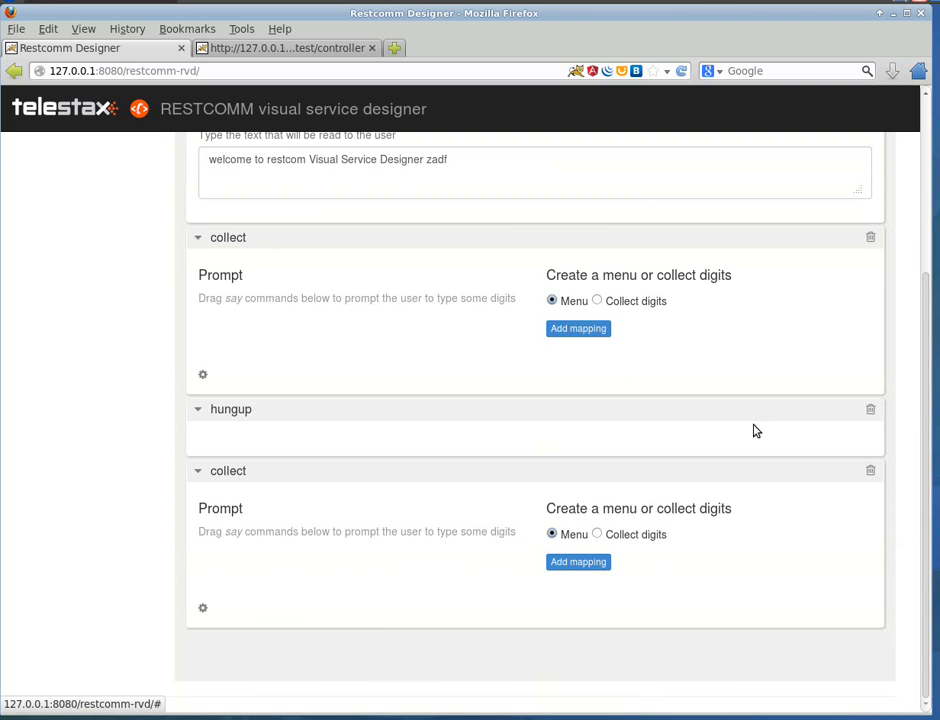
{"action": "scroll", "coordinate": [470, 455], "scroll_direction": "up", "scroll_amount": 3}
{"action": "scroll", "coordinate": [827, 587], "scroll_direction": "down", "scroll_amount": 3}
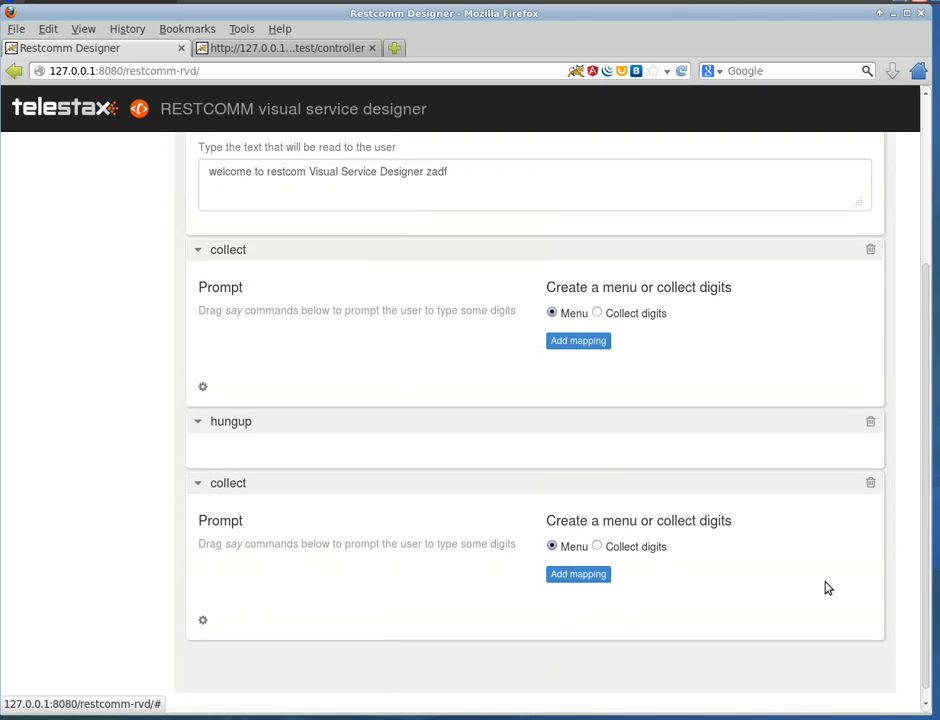
{"action": "scroll", "coordinate": [827, 581], "scroll_direction": "up", "scroll_amount": 3}
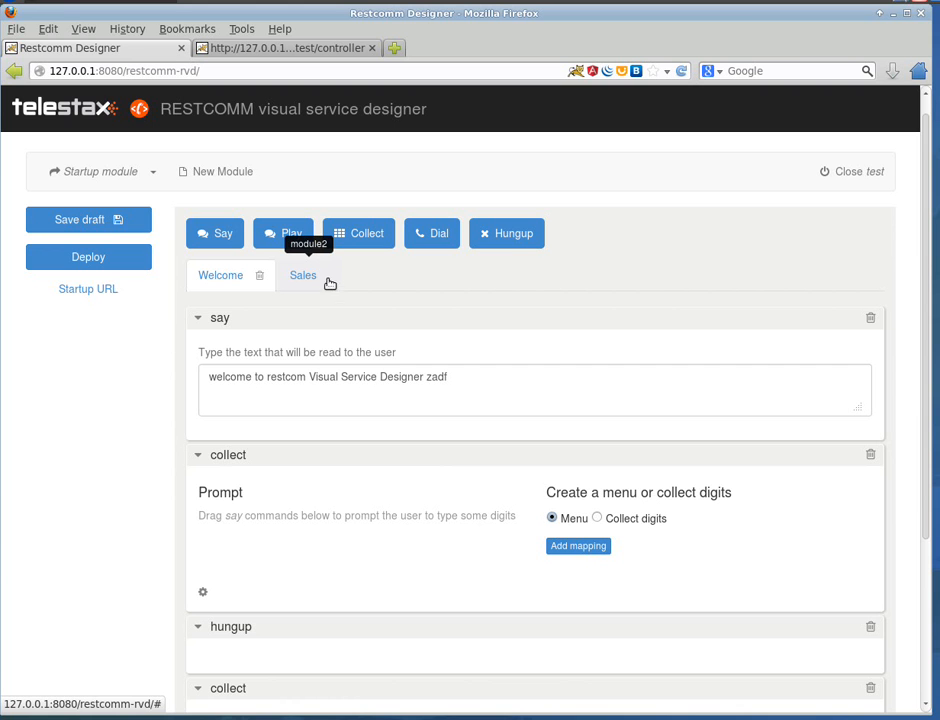
Step: Add a new module to the project
{"action": "left_click", "coordinate": [210, 172]}
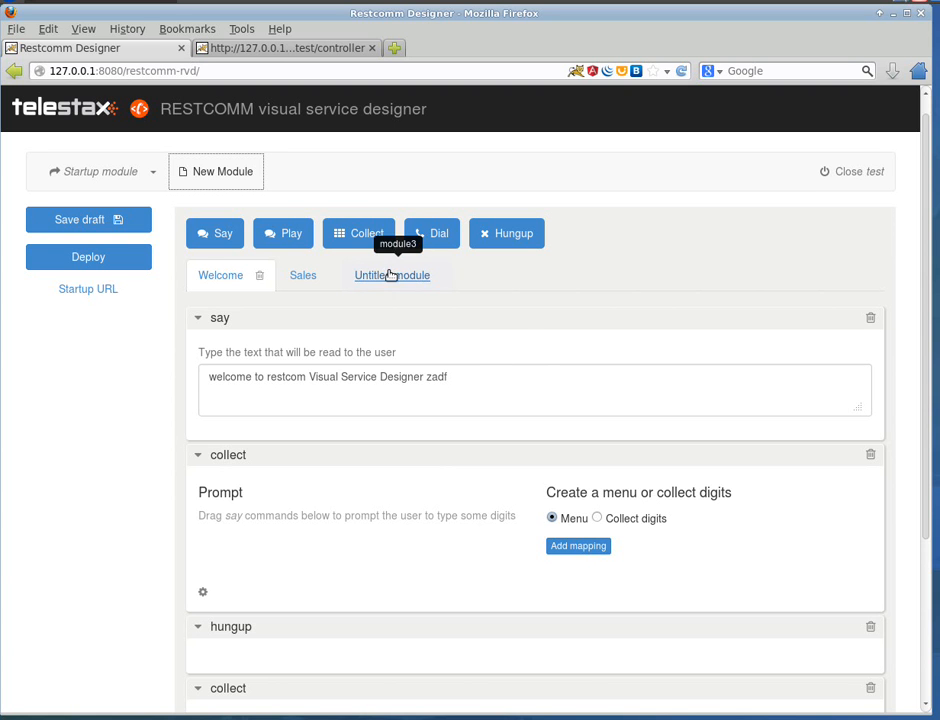
Step: Delete both collect steps and the hungup step from the Welcome module, leaving one fresh collect step under the greeting
{"action": "left_click", "coordinate": [869, 455]}
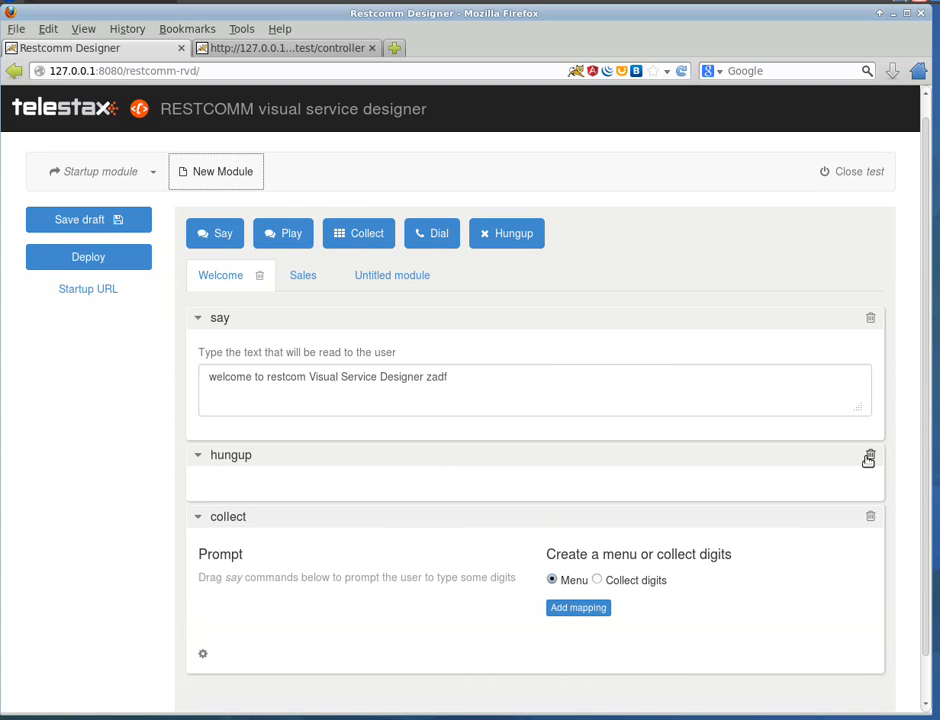
{"action": "left_click", "coordinate": [869, 456]}
{"action": "left_click", "coordinate": [869, 474]}
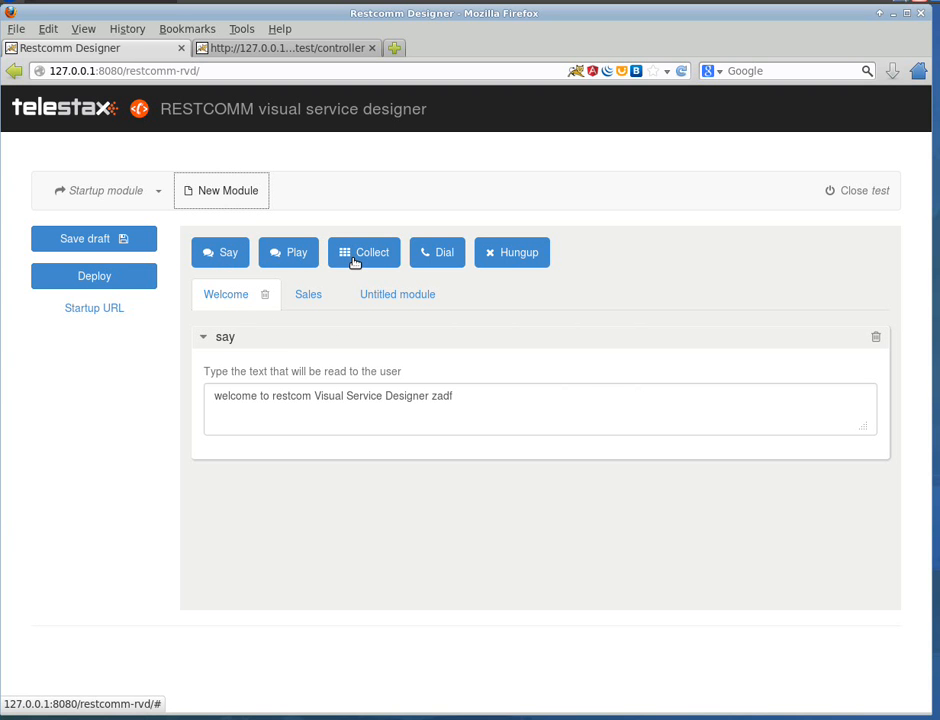
{"action": "left_click_drag", "start_coordinate": [353, 258], "coordinate": [227, 525]}
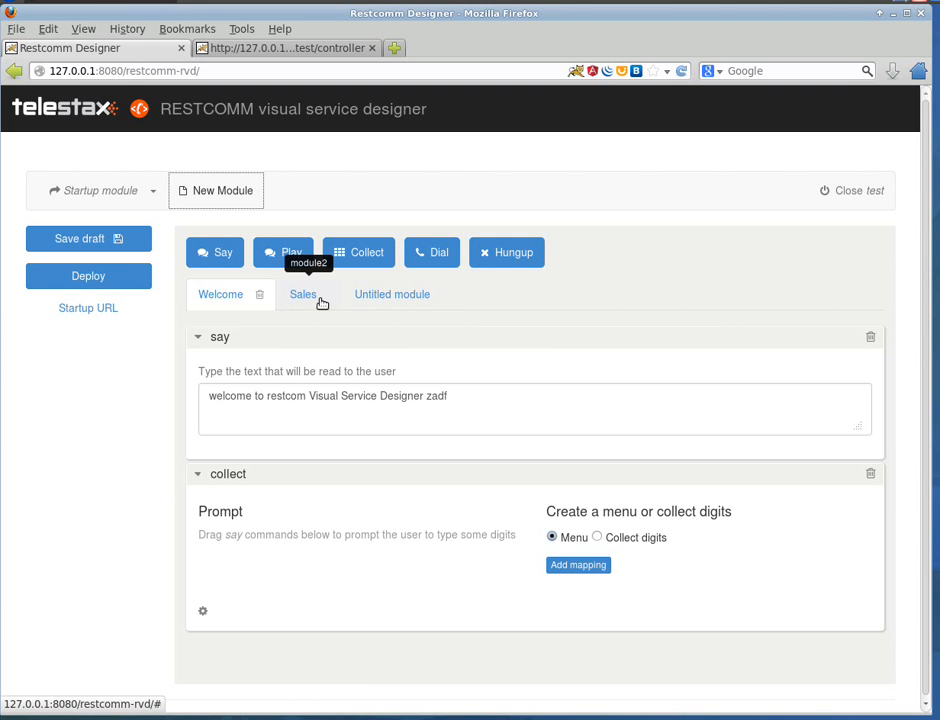
Step: Rename the untitled module to "Support"
{"action": "left_click", "coordinate": [373, 294]}
{"action": "double_click", "coordinate": [378, 296]}
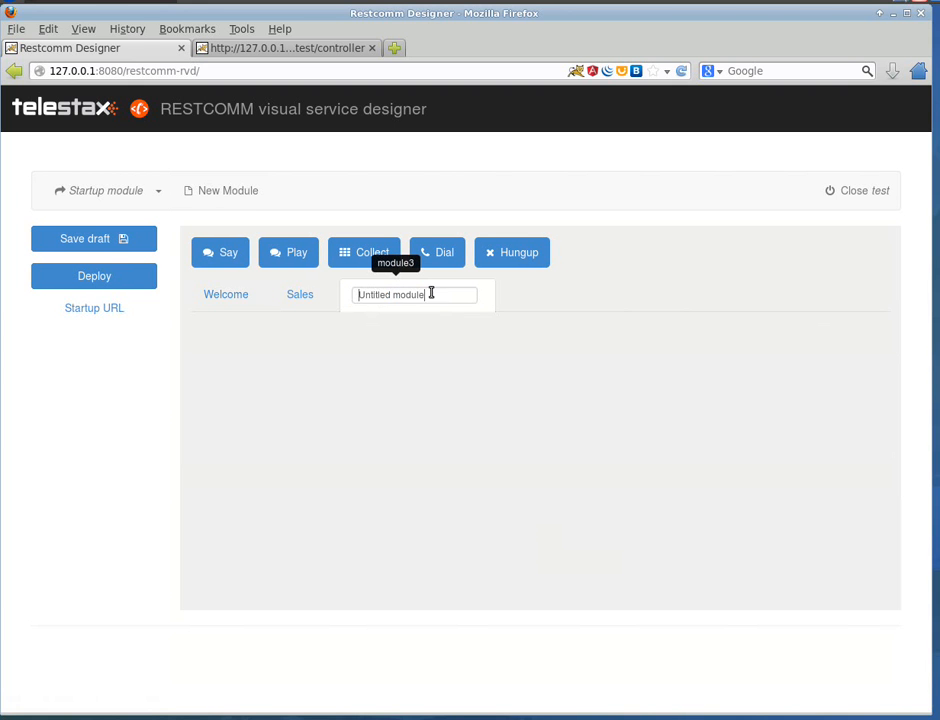
{"action": "left_click_drag", "start_coordinate": [430, 294], "coordinate": [276, 269]}
{"action": "type", "text": "Support"}
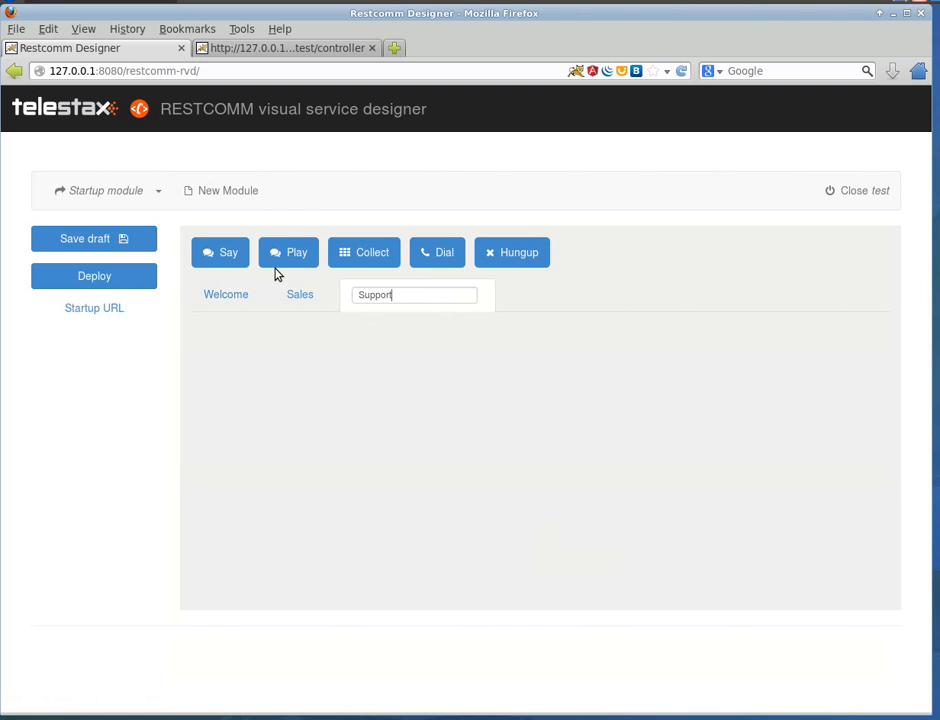
{"action": "key", "text": "Return"}
Step: Remove the stray word "zadf" from the end of the Welcome module's greeting text
{"action": "left_click", "coordinate": [226, 296]}
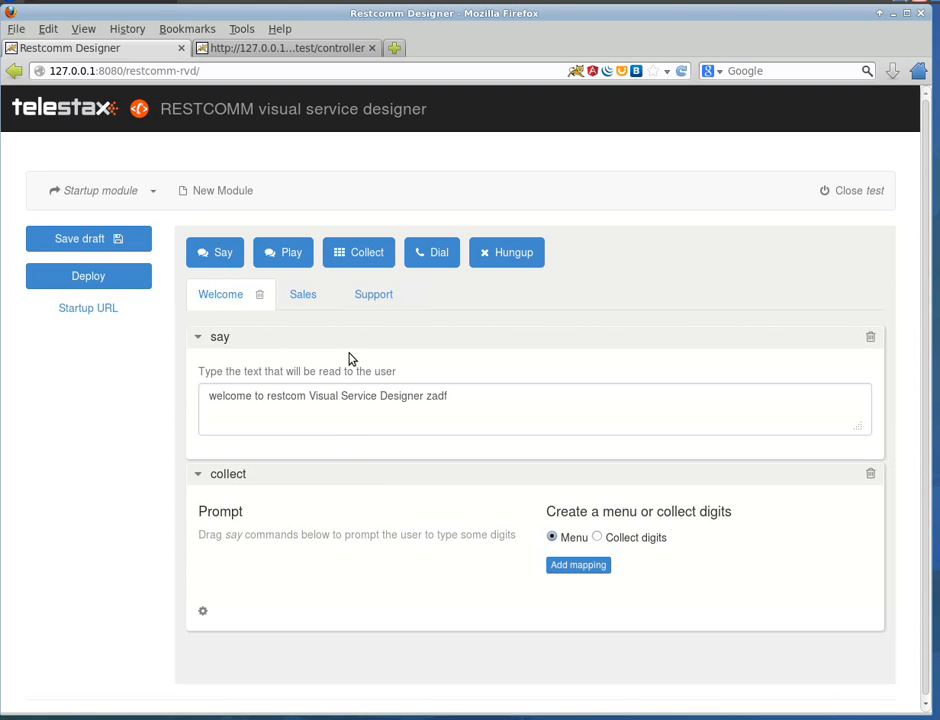
{"action": "double_click", "coordinate": [428, 395]}
{"action": "key", "text": "BackSpace"}
{"action": "key", "text": "BackSpace"}
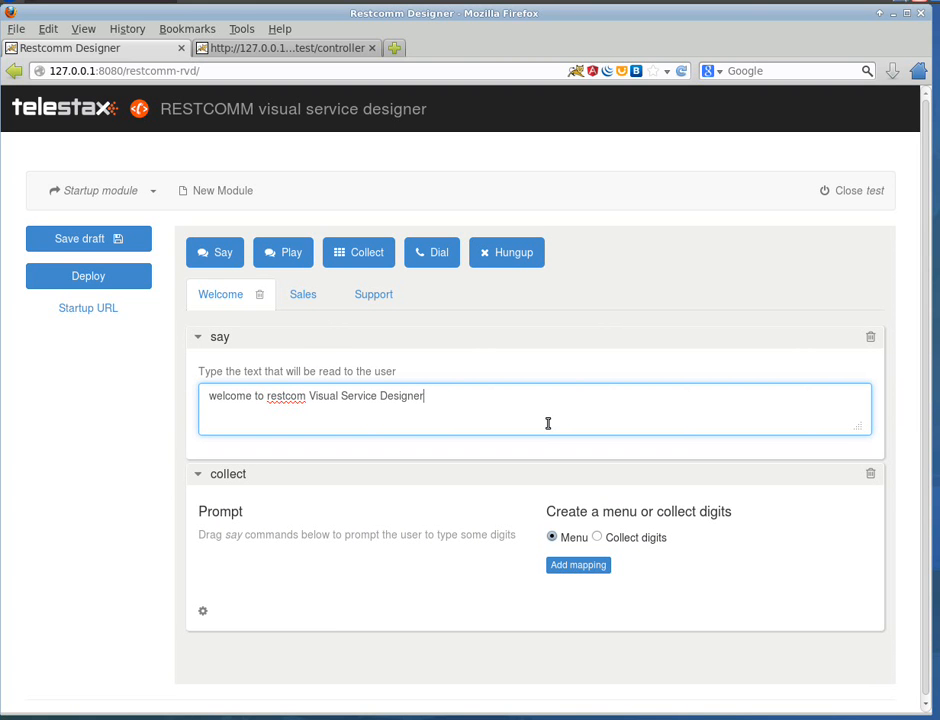
Step: Insert a second say step between the greeting and the collect step with the text "This is the main menu"
{"action": "left_click_drag", "start_coordinate": [241, 256], "coordinate": [287, 554]}
{"action": "left_click", "coordinate": [288, 553]}
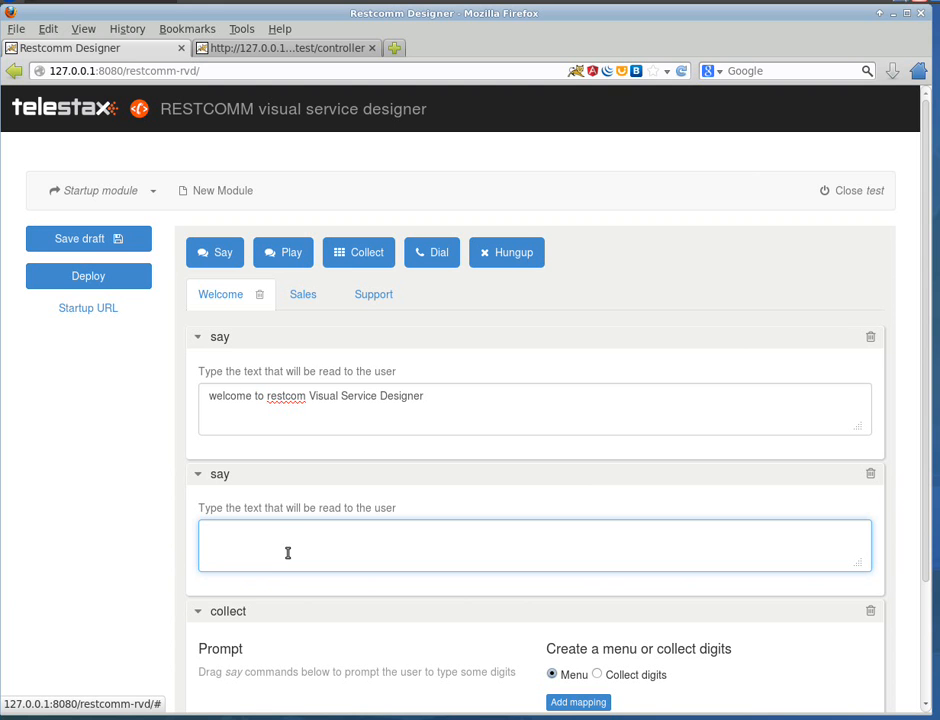
{"action": "type", "text": "This  is the main menu"}
Step: Add two menu mappings, for digits 1 and 2, to the collect step
{"action": "scroll", "coordinate": [403, 552], "scroll_direction": "down", "scroll_amount": 3}
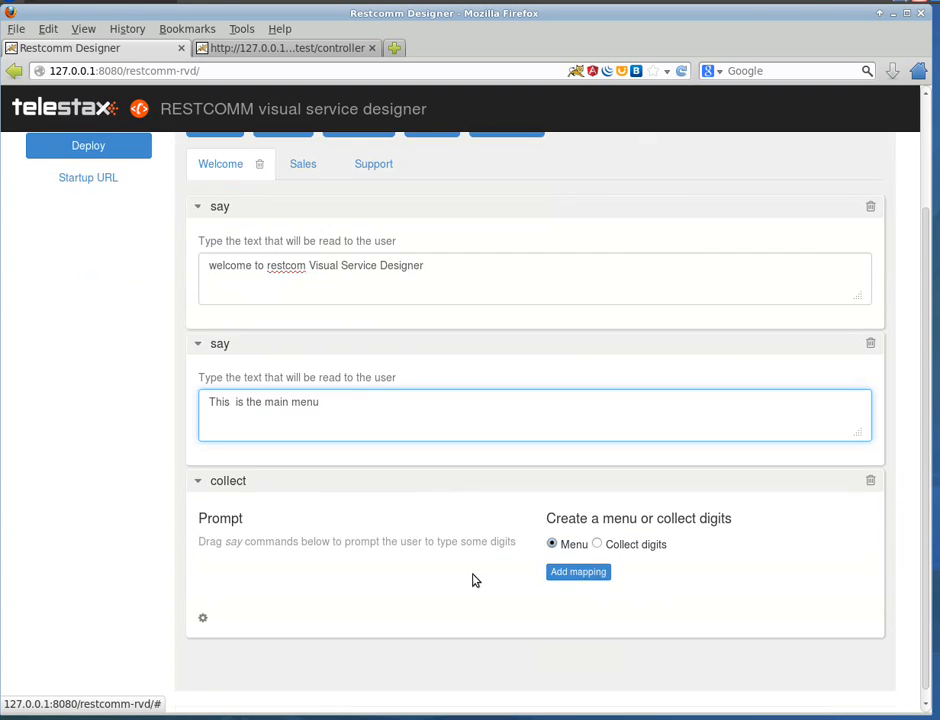
{"action": "left_click", "coordinate": [588, 570]}
{"action": "left_click", "coordinate": [575, 620]}
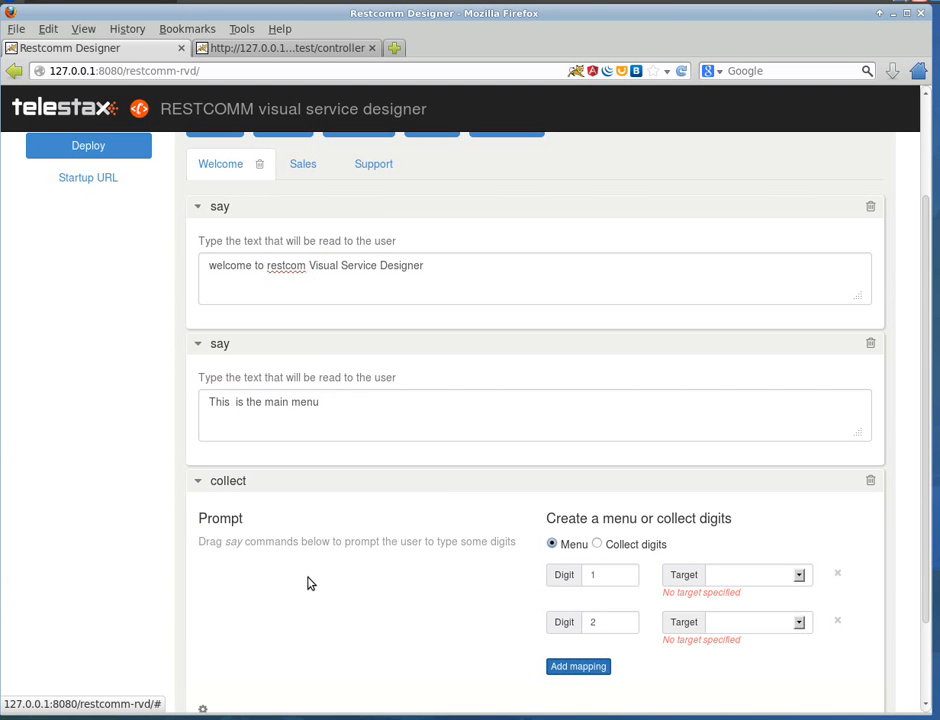
{"action": "scroll", "coordinate": [310, 583], "scroll_direction": "down", "scroll_amount": 2}
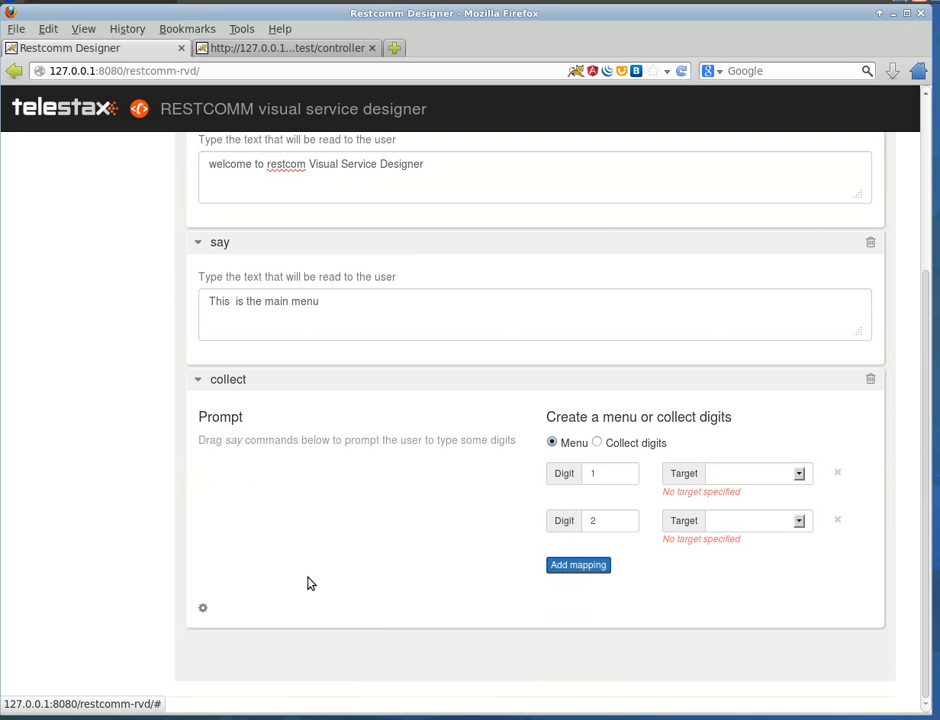
{"action": "scroll", "coordinate": [470, 518], "scroll_direction": "up", "scroll_amount": 1}
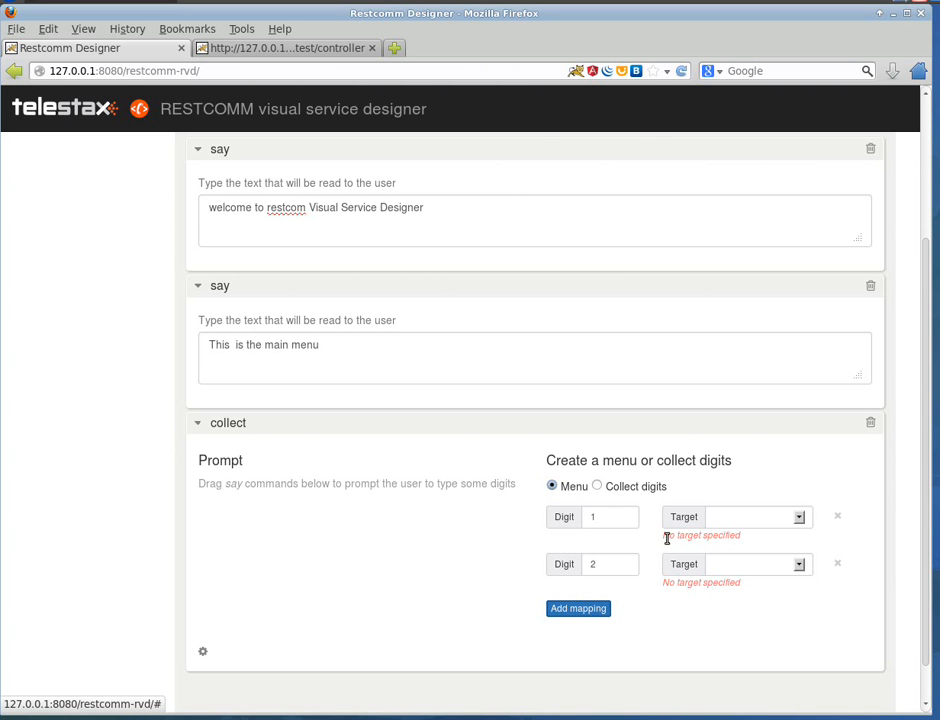
Step: Set the target of digit 1 to Sales and the target of digit 2 to Support
{"action": "left_click", "coordinate": [797, 518]}
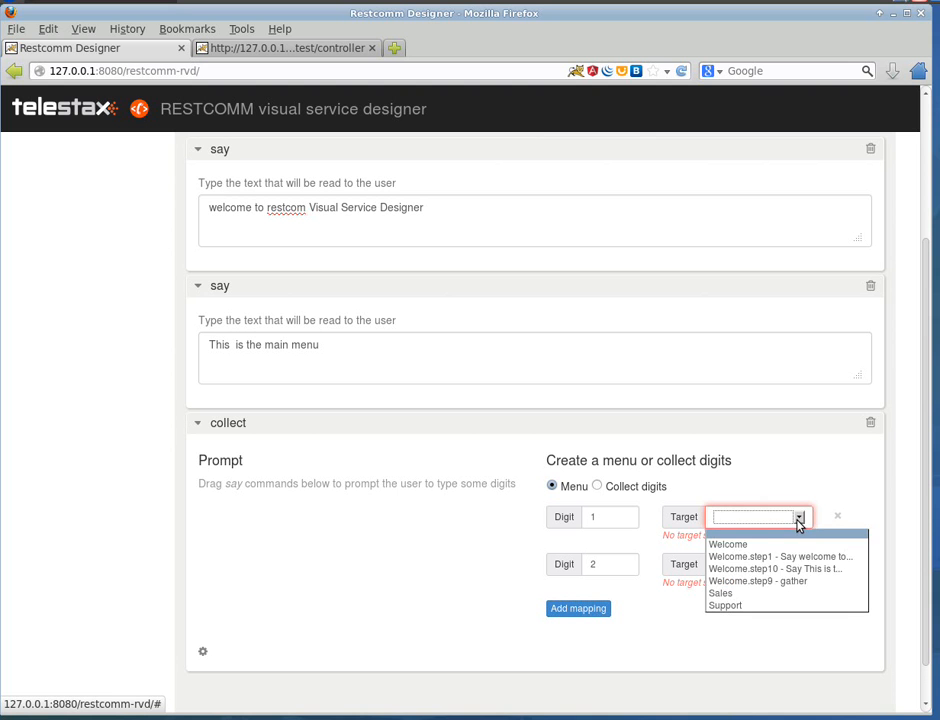
{"action": "left_click", "coordinate": [738, 545]}
{"action": "scroll", "coordinate": [400, 538], "scroll_direction": "up", "scroll_amount": 3}
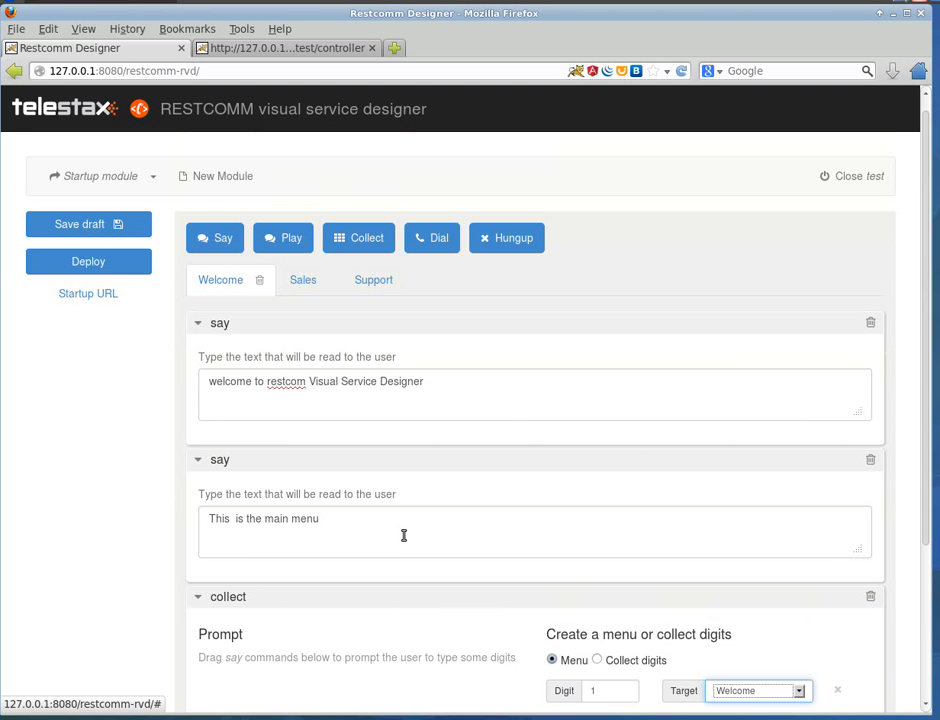
{"action": "scroll", "coordinate": [858, 576], "scroll_direction": "down", "scroll_amount": 3}
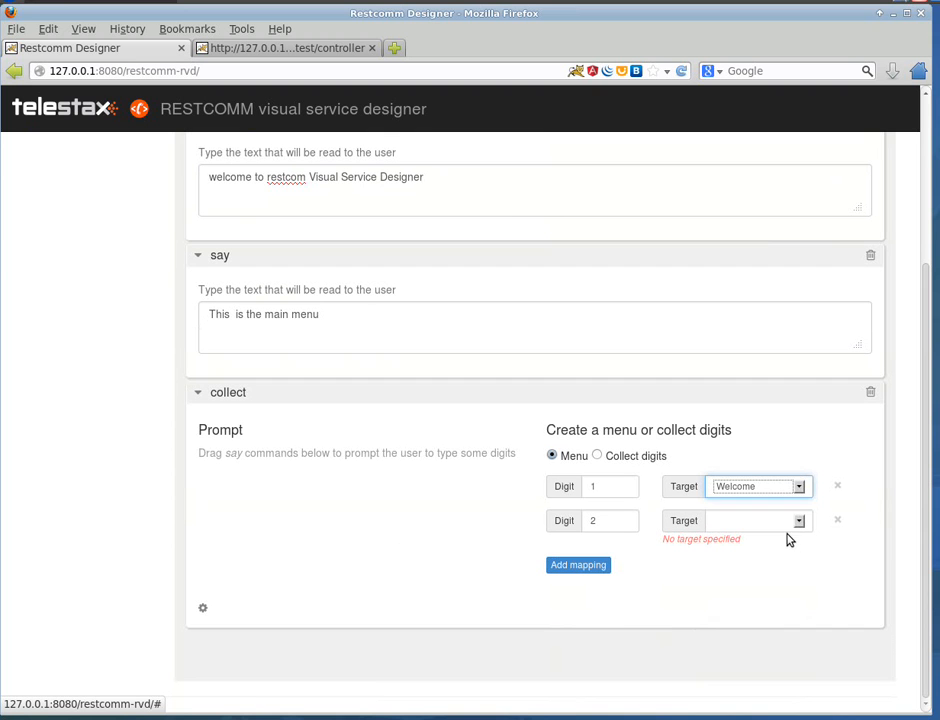
{"action": "left_click", "coordinate": [750, 490]}
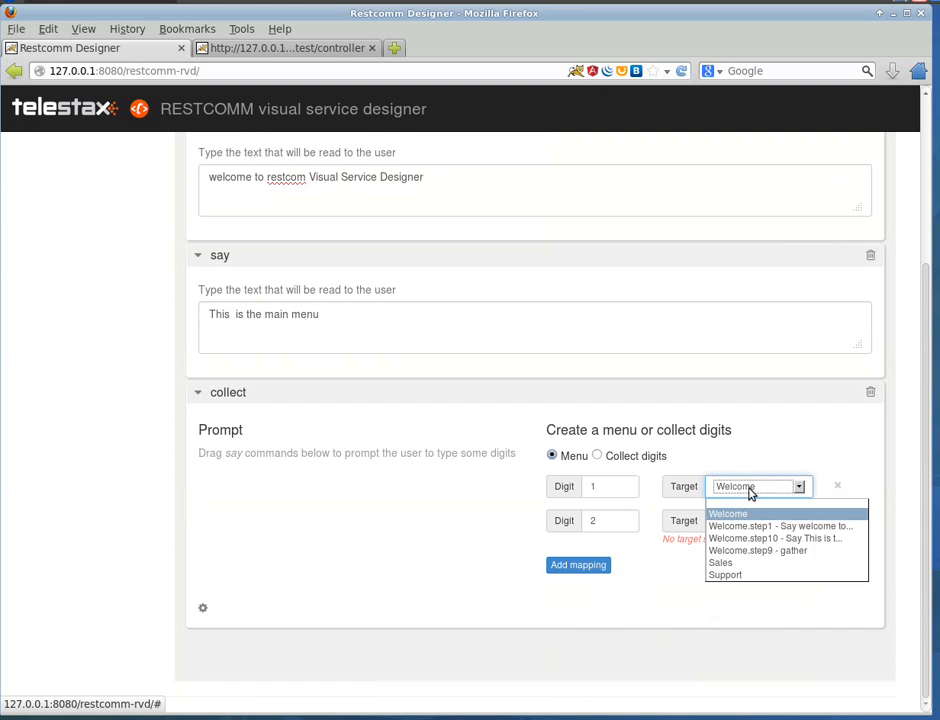
{"action": "left_click", "coordinate": [733, 562]}
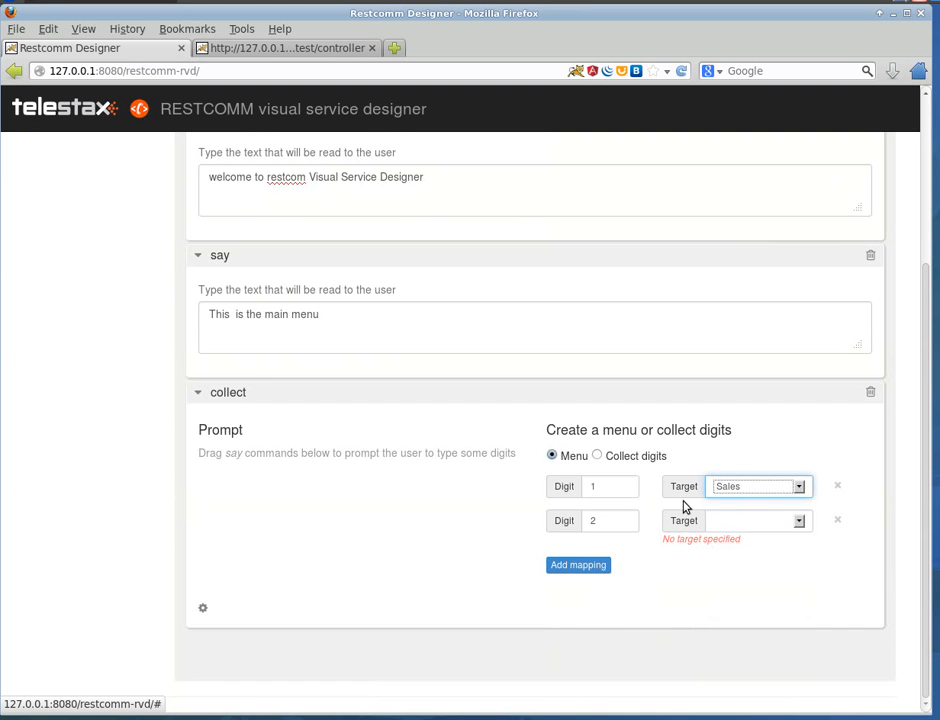
{"action": "left_click", "coordinate": [797, 523]}
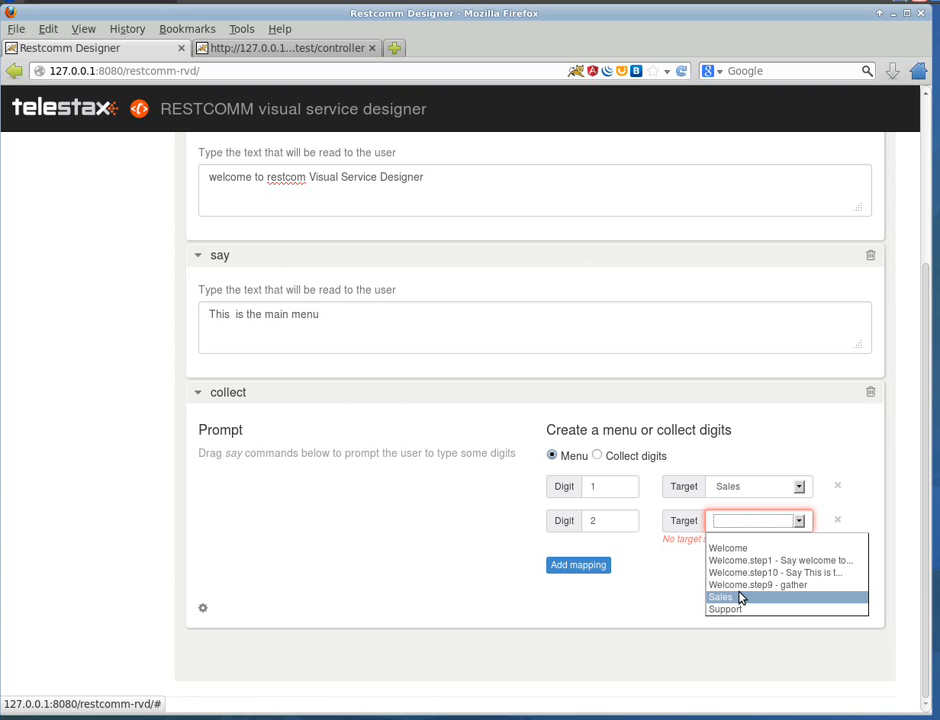
{"action": "left_click", "coordinate": [731, 609]}
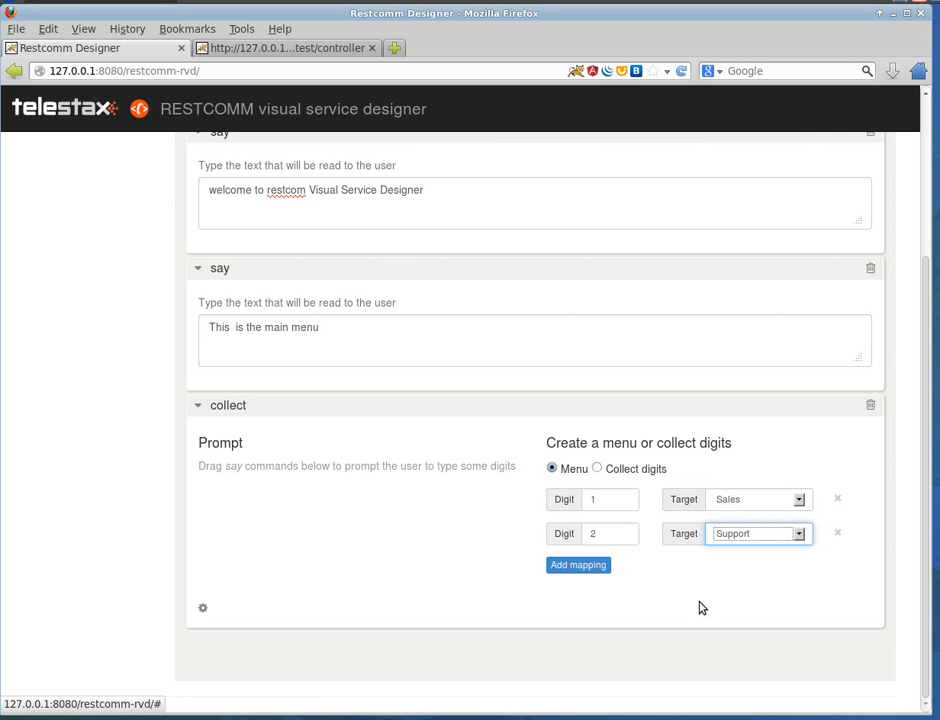
Step: Place a say step inside the collect step's prompt area
{"action": "scroll", "coordinate": [399, 546], "scroll_direction": "up", "scroll_amount": 3}
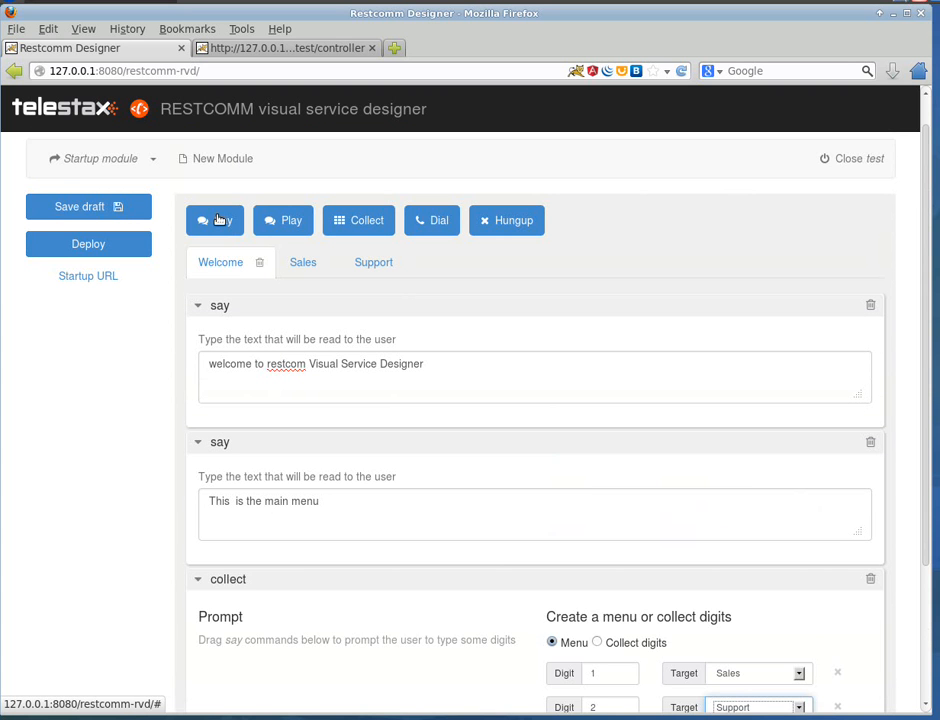
{"action": "left_click_drag", "start_coordinate": [219, 220], "coordinate": [379, 661]}
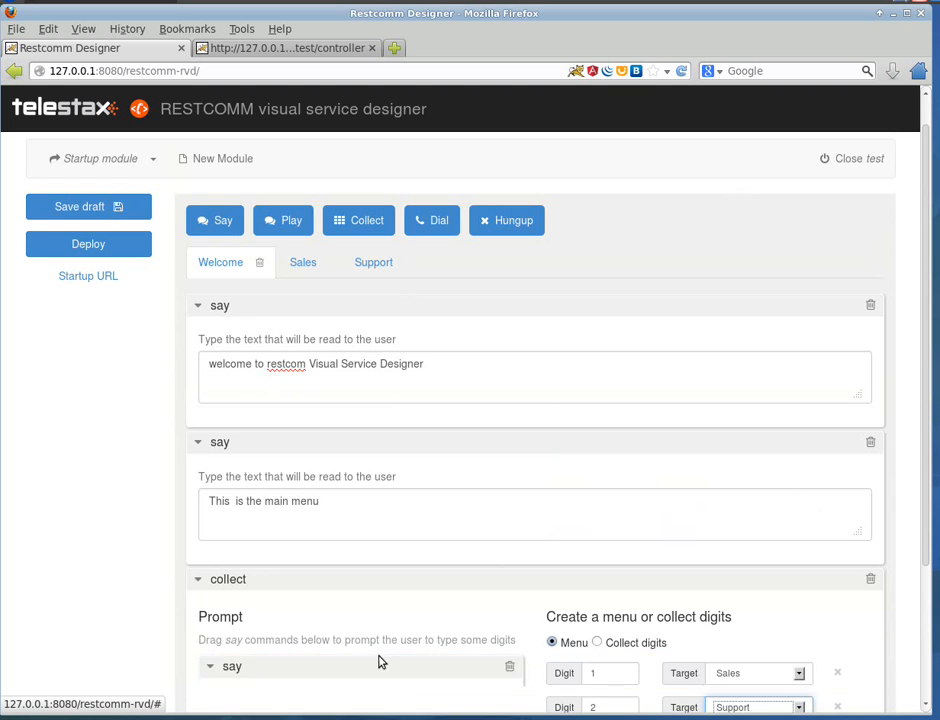
{"action": "scroll", "coordinate": [378, 660], "scroll_direction": "down", "scroll_amount": 3}
Step: Enter "please type 1 for support. type 2 for" as the text of the prompt's say step
{"action": "left_click", "coordinate": [367, 530]}
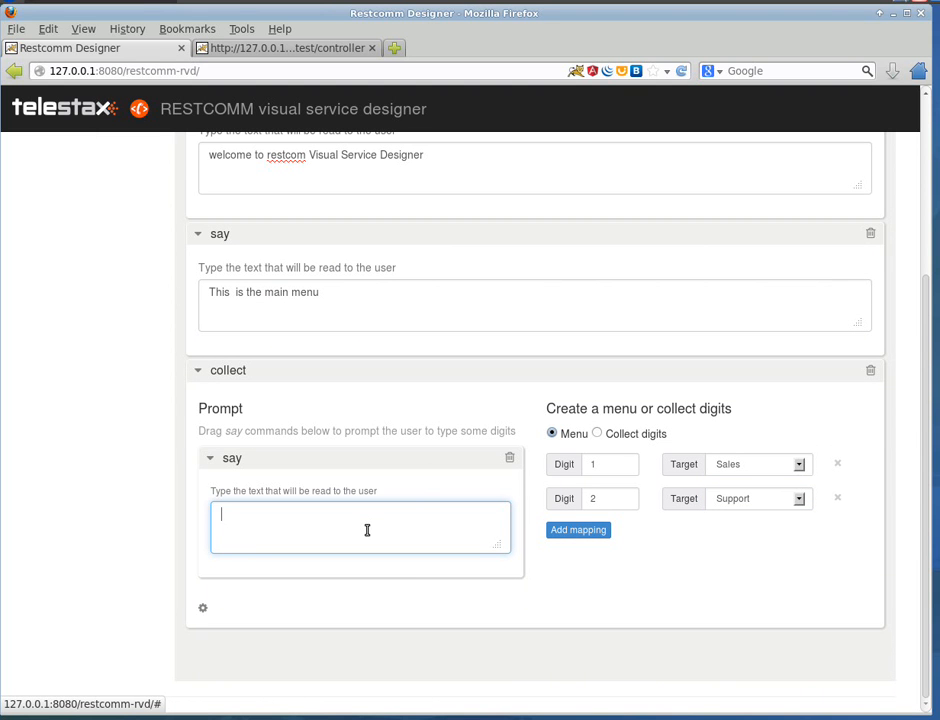
{"action": "type", "text": "please type "}
{"action": "type", "text": "q"}
{"action": "key", "text": "BackSpace"}
{"action": "key", "text": "BackSpace"}
{"action": "type", "text": "1 for su"}
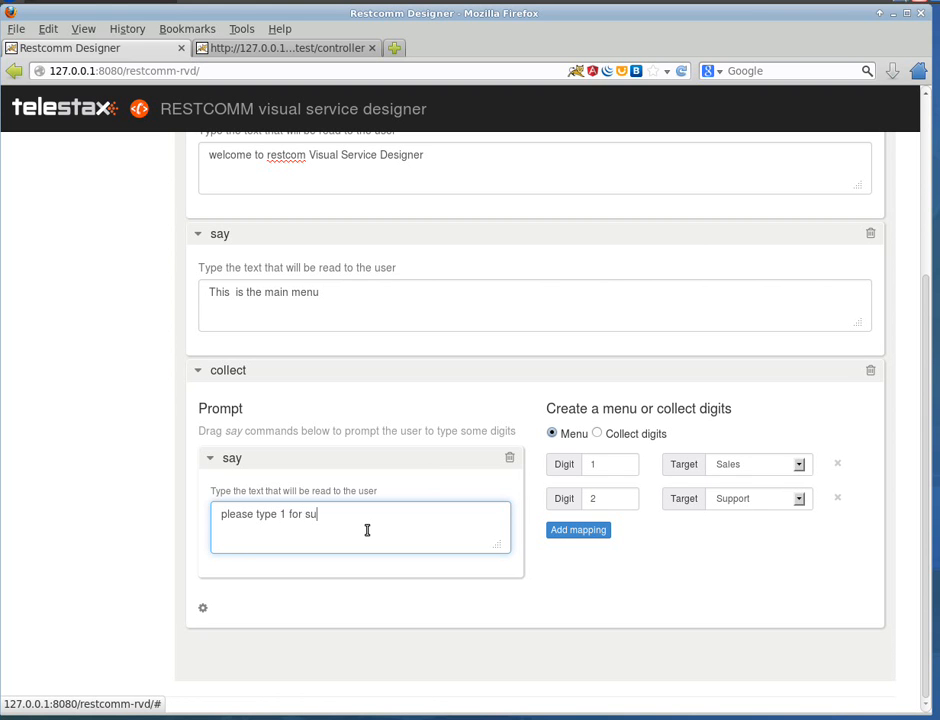
{"action": "type", "text": "pport"}
{"action": "type", "text": ", p"}
{"action": "key", "text": "BackSpace"}
{"action": "key", "text": "BackSpace"}
{"action": "key", "text": "BackSpace"}
{"action": "type", "text": "ype 2 for"}
Step: Change the menu mappings so digit 1 targets Support and digit 2 targets Sales
{"action": "left_click", "coordinate": [762, 464]}
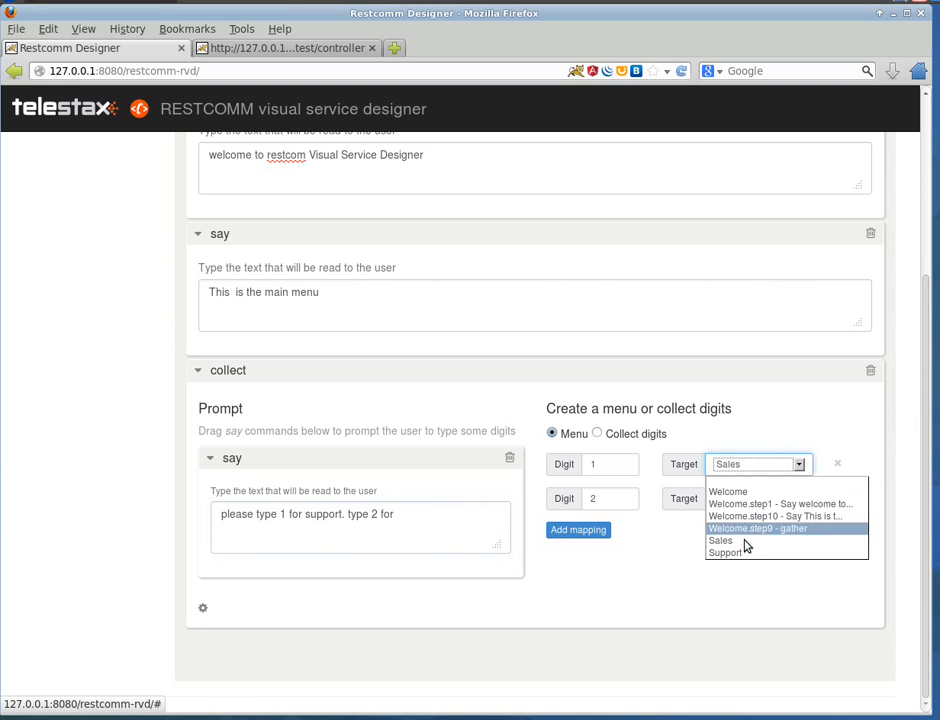
{"action": "left_click", "coordinate": [732, 552]}
{"action": "left_click", "coordinate": [746, 502]}
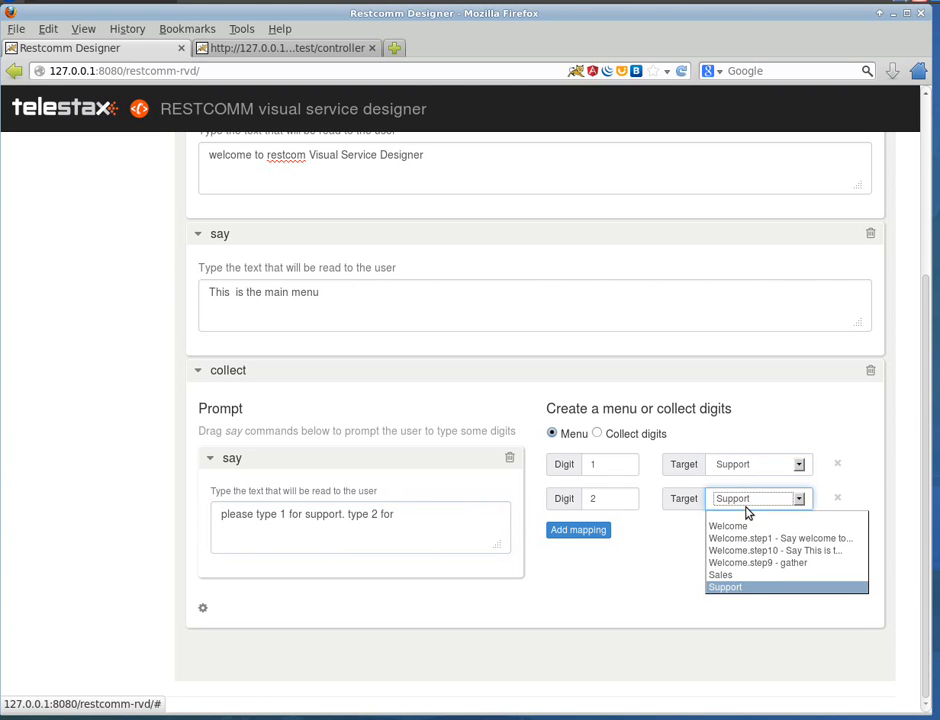
{"action": "left_click", "coordinate": [741, 576]}
Step: Complete the prompt text by adding "sales." at its end
{"action": "left_click", "coordinate": [422, 516]}
{"action": "type", "text": "s"}
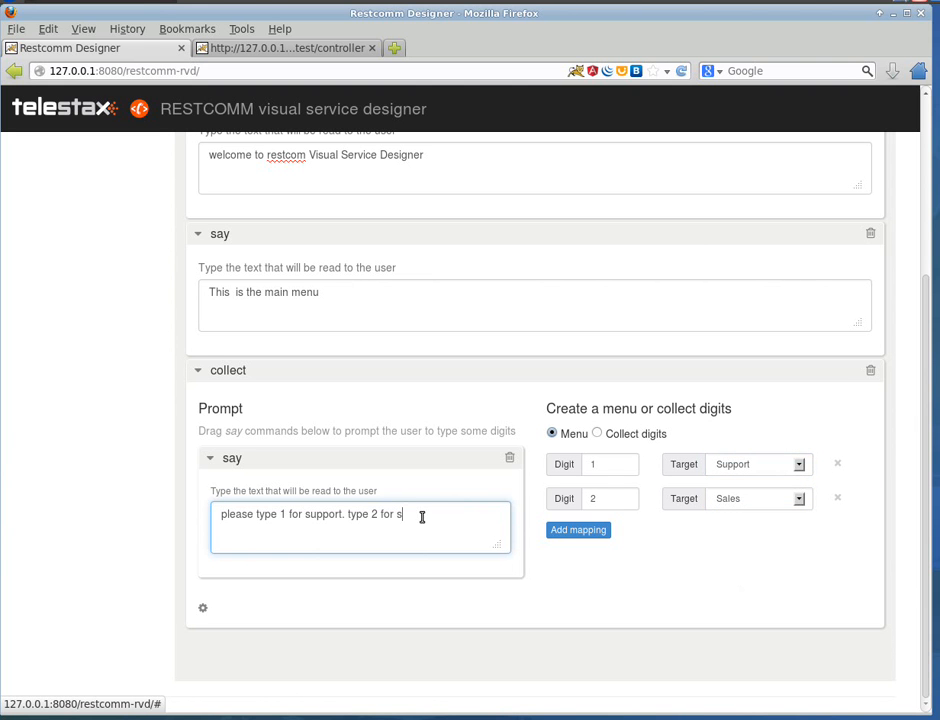
{"action": "type", "text": "ales."}
Step: Add a say step to the Support module with the text "this is support"
{"action": "scroll", "coordinate": [384, 311], "scroll_direction": "up", "scroll_amount": 3}
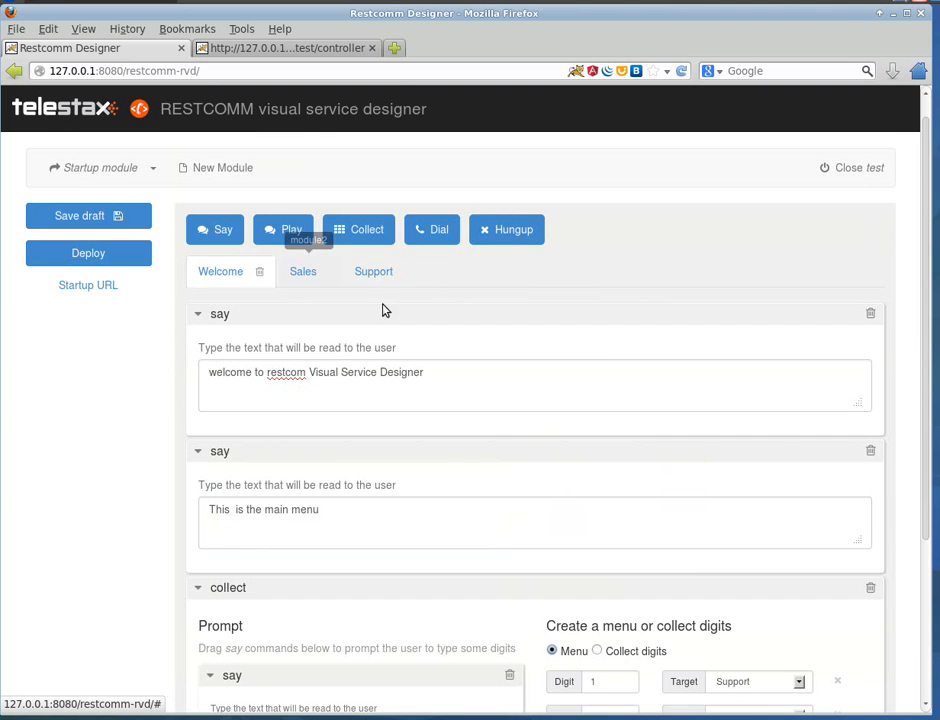
{"action": "left_click", "coordinate": [370, 276]}
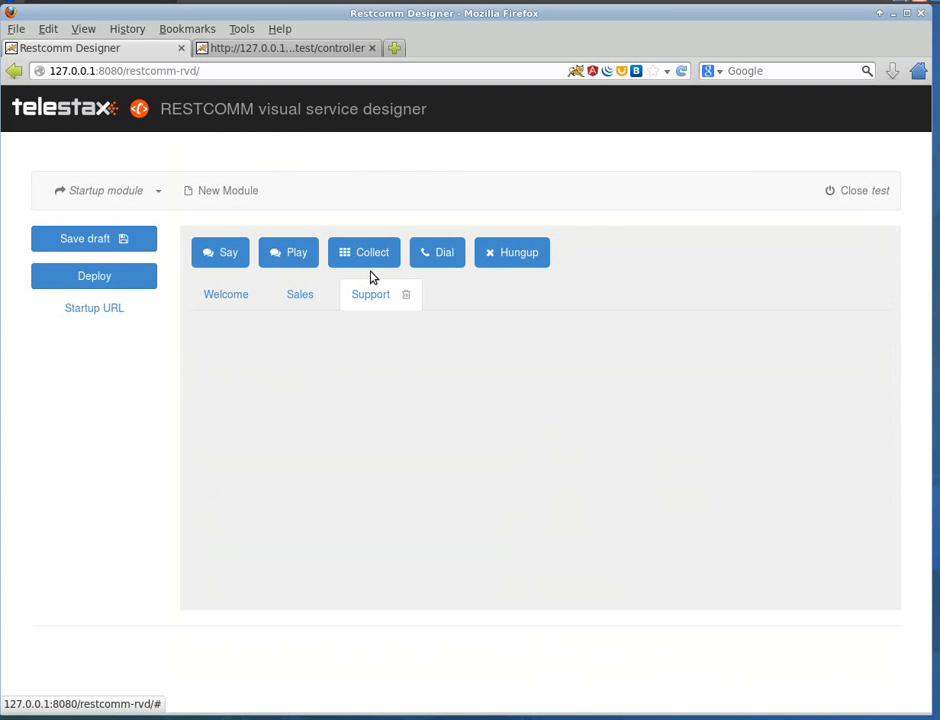
{"action": "left_click_drag", "start_coordinate": [203, 262], "coordinate": [229, 344]}
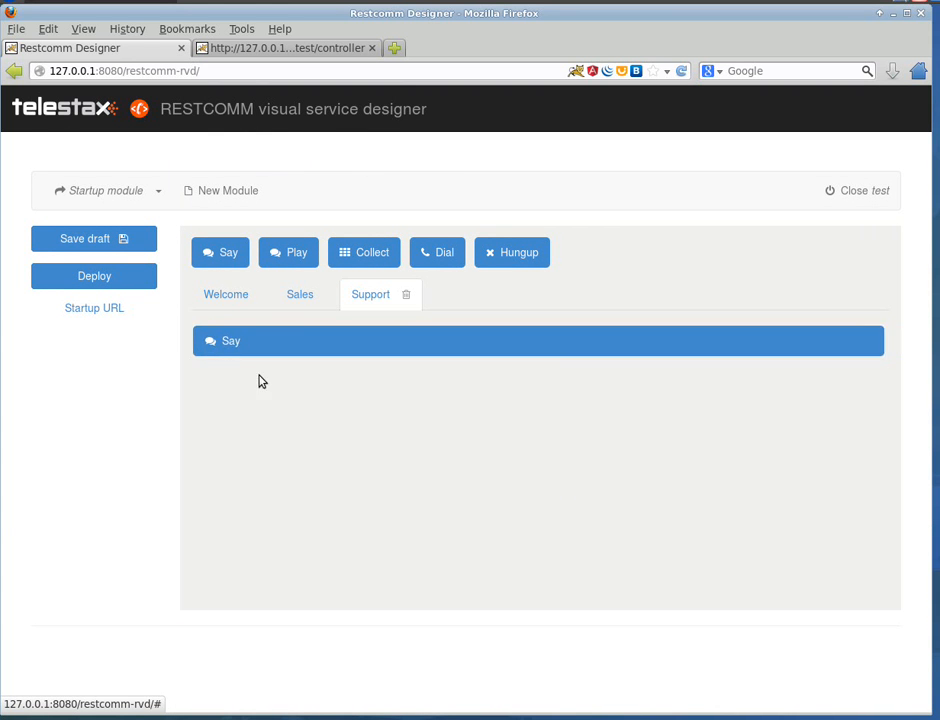
{"action": "left_click", "coordinate": [271, 423]}
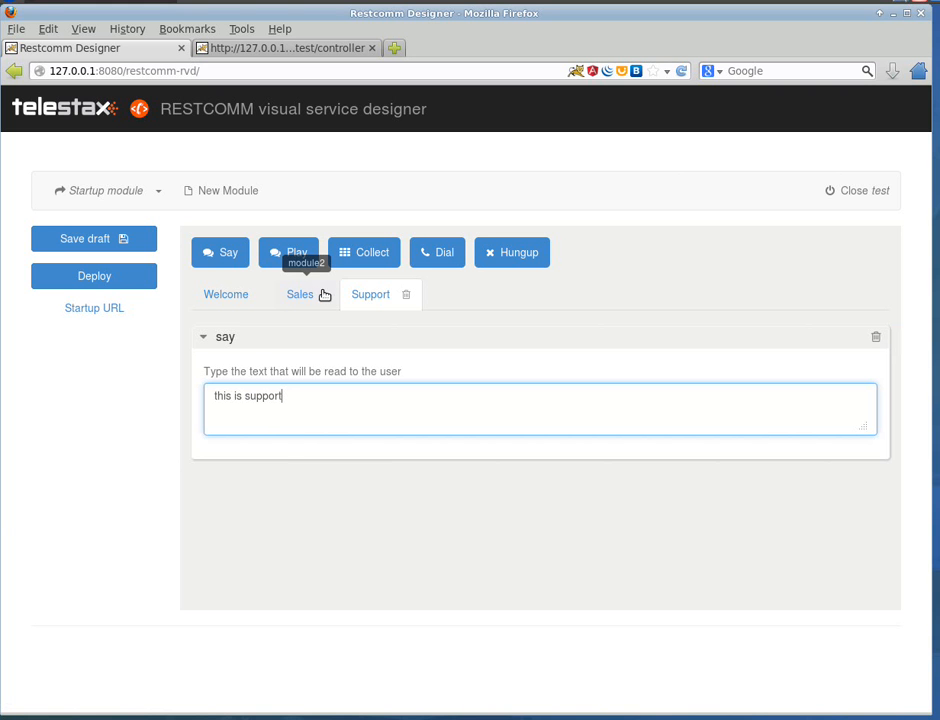
Step: Add a say step to the Sales module with a text introducing sales, starting with "this is"
{"action": "left_click", "coordinate": [240, 295]}
{"action": "scroll", "coordinate": [667, 463], "scroll_direction": "down", "scroll_amount": 1}
{"action": "scroll", "coordinate": [667, 463], "scroll_direction": "down", "scroll_amount": 3}
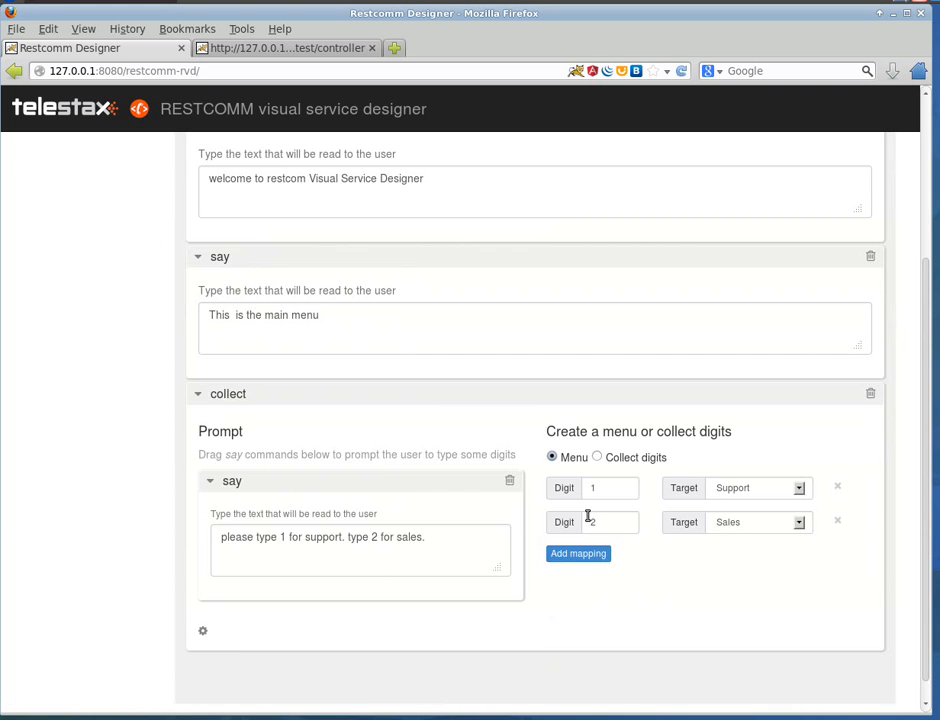
{"action": "scroll", "coordinate": [405, 320], "scroll_direction": "up", "scroll_amount": 3}
{"action": "left_click", "coordinate": [309, 262]}
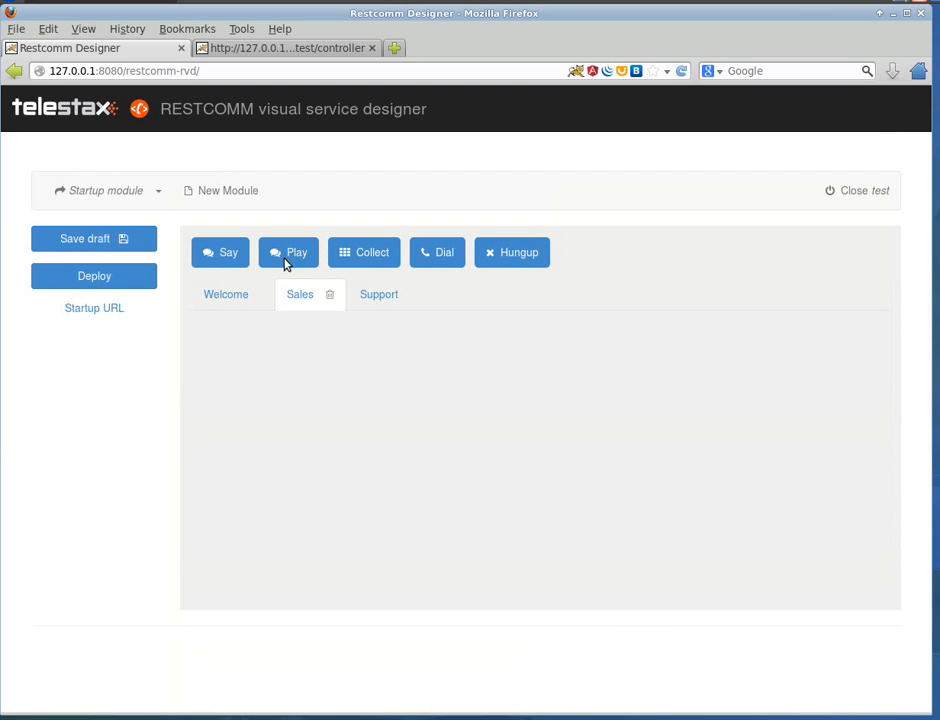
{"action": "left_click_drag", "start_coordinate": [220, 252], "coordinate": [249, 385]}
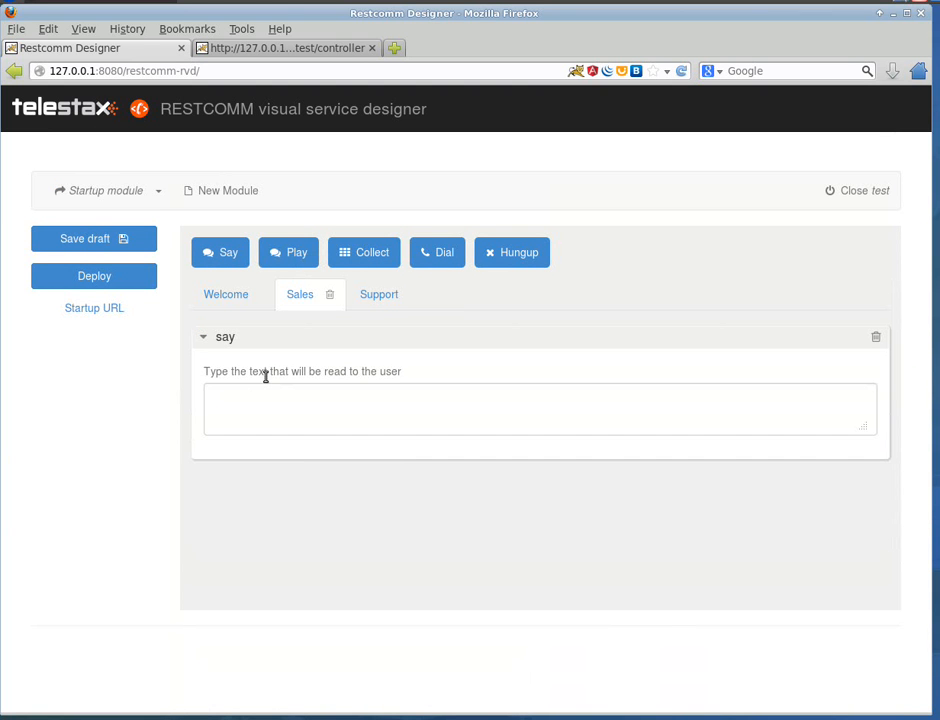
{"action": "left_click", "coordinate": [292, 407]}
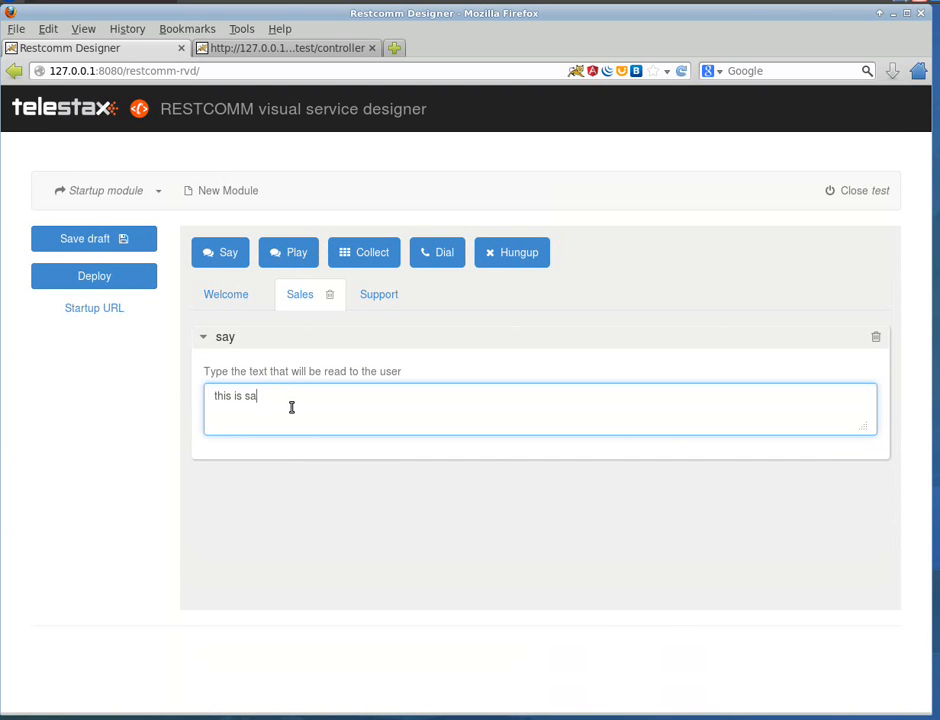
Step: Set the number of digits to 1 in the advanced options of the Welcome module's collect step
{"action": "left_click", "coordinate": [225, 297]}
{"action": "scroll", "coordinate": [673, 478], "scroll_direction": "down", "scroll_amount": 3}
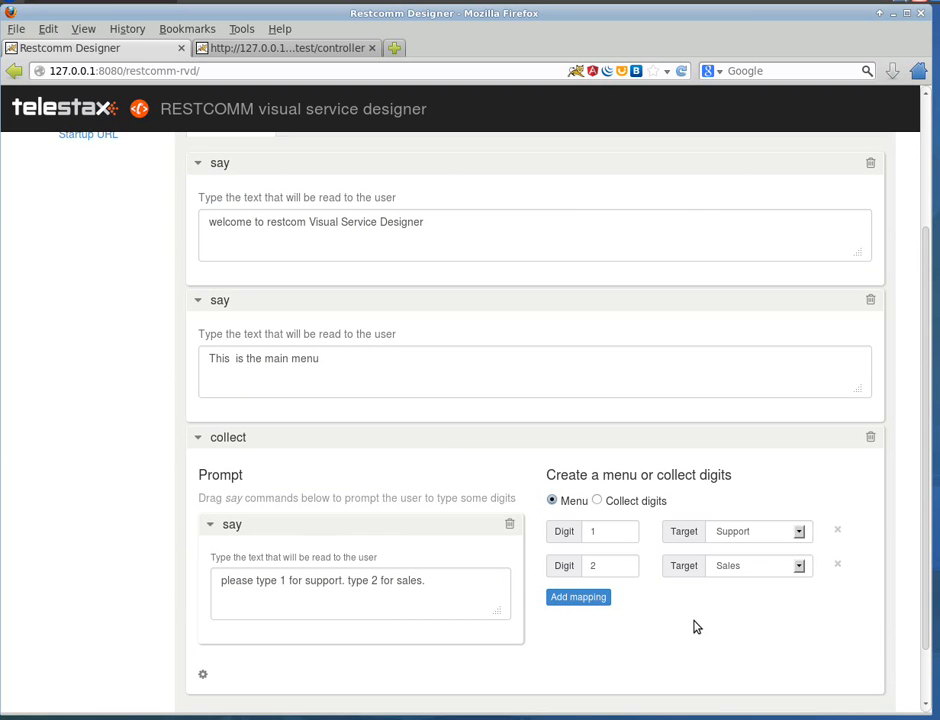
{"action": "scroll", "coordinate": [697, 627], "scroll_direction": "down", "scroll_amount": 2}
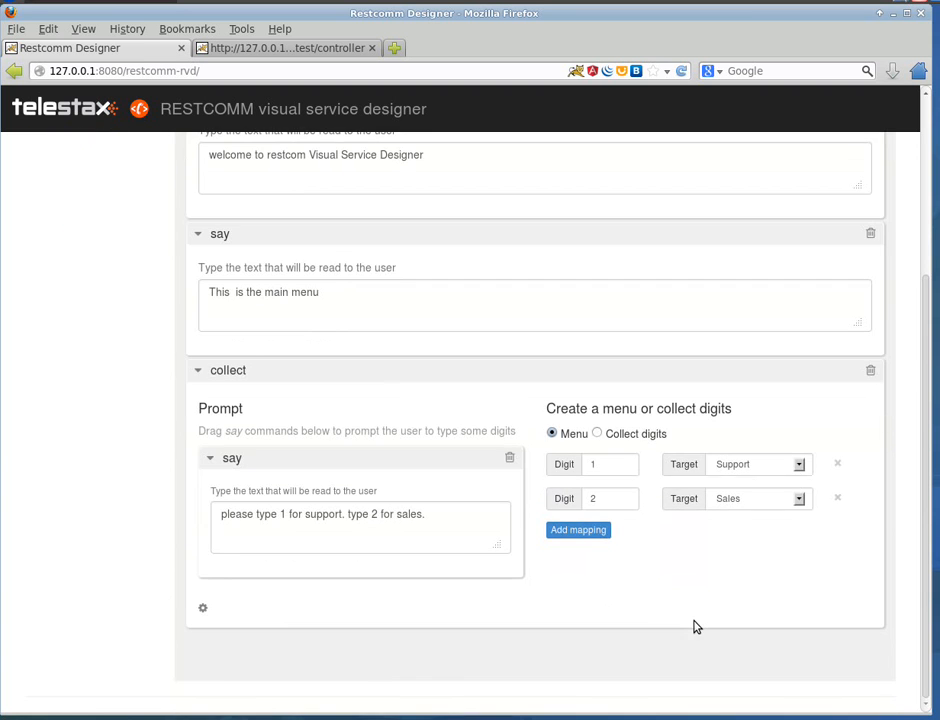
{"action": "left_click", "coordinate": [203, 610]}
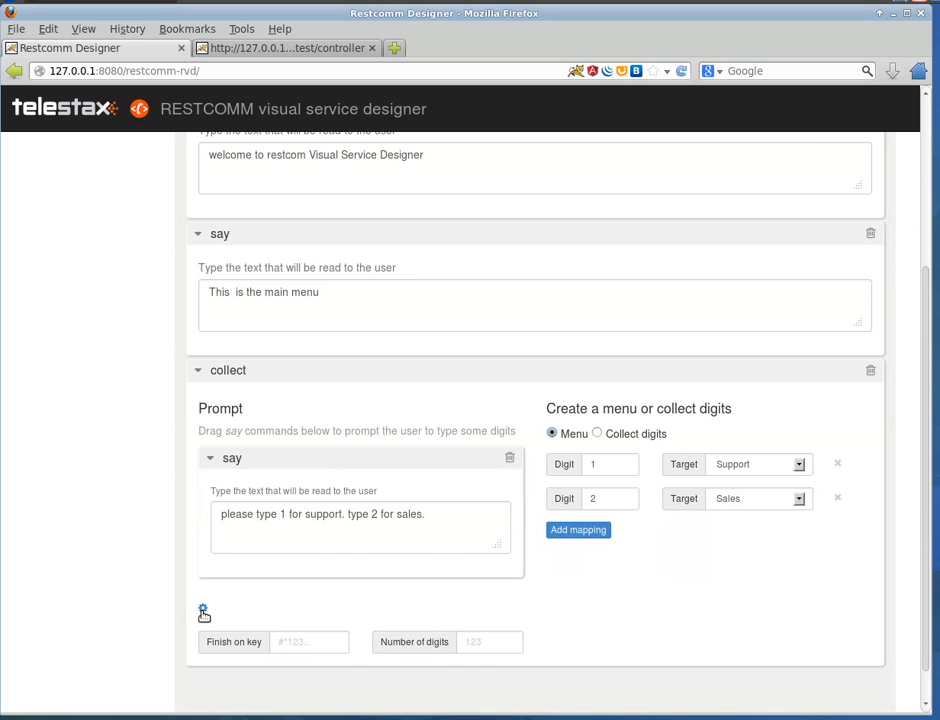
{"action": "left_click", "coordinate": [479, 645]}
{"action": "type", "text": "1"}
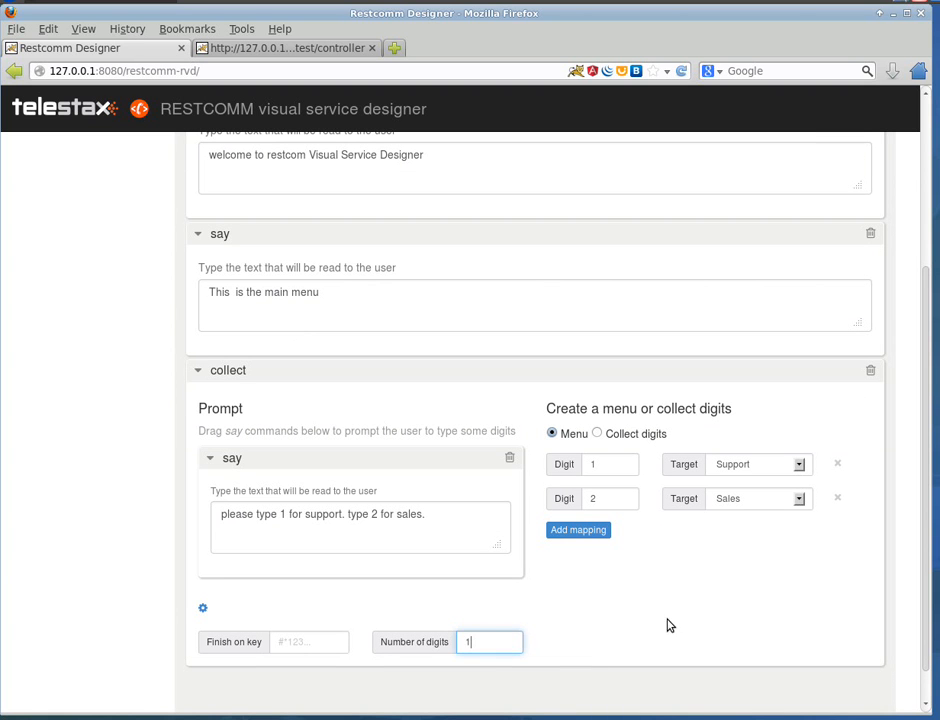
{"action": "left_click", "coordinate": [703, 598]}
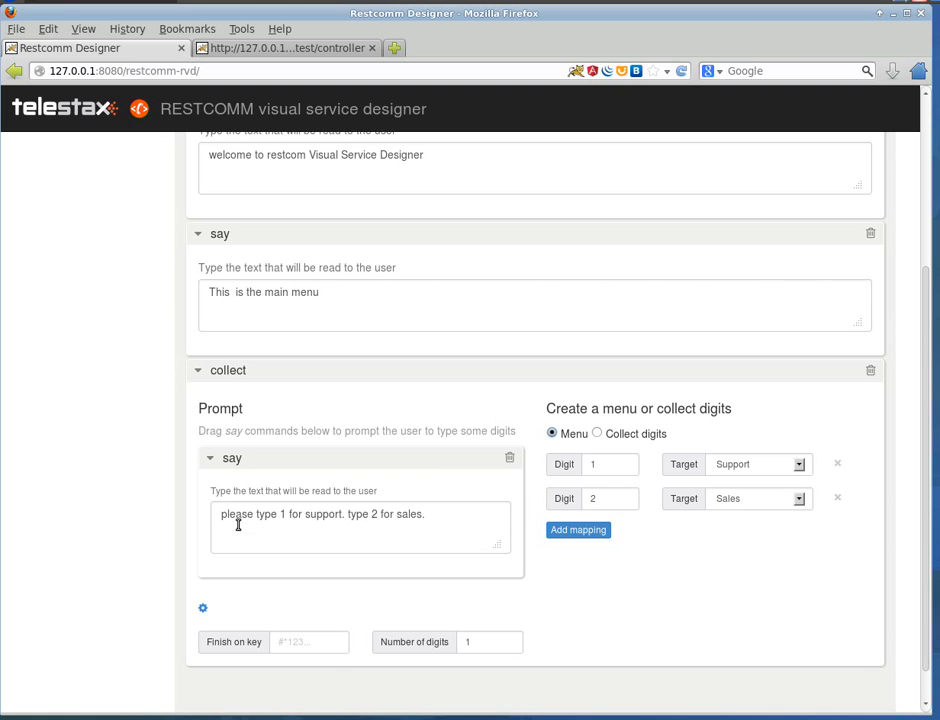
Step: Review the Welcome module's say steps, collect prompt and digit mappings, and look at the Sales module they lead to
{"action": "left_click_drag", "start_coordinate": [217, 513], "coordinate": [430, 514]}
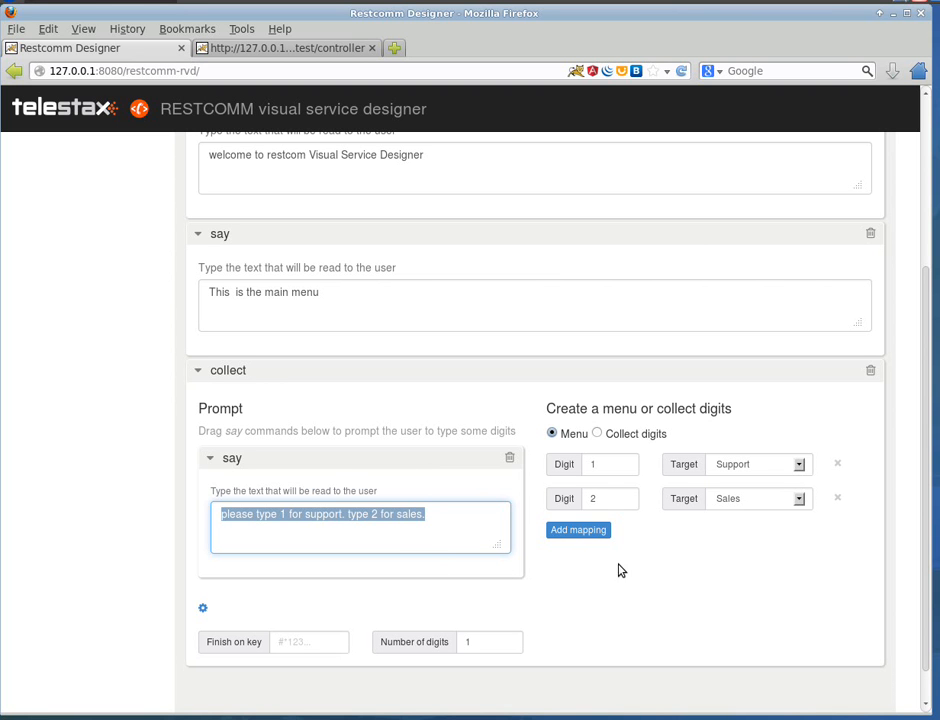
{"action": "scroll", "coordinate": [606, 559], "scroll_direction": "up", "scroll_amount": 3}
{"action": "scroll", "coordinate": [605, 559], "scroll_direction": "down", "scroll_amount": 4}
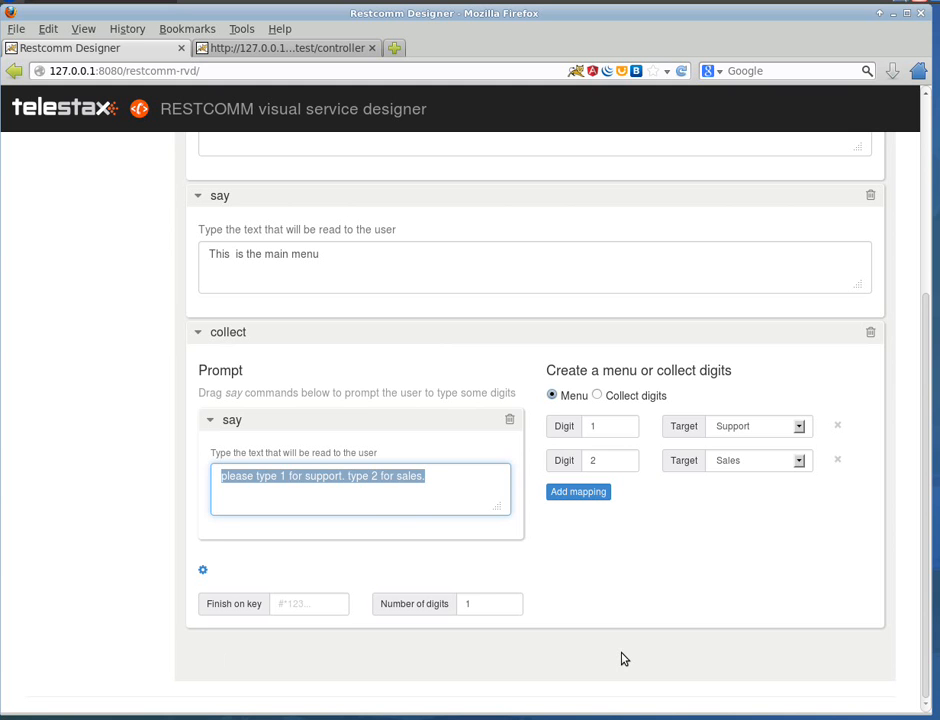
{"action": "scroll", "coordinate": [405, 560], "scroll_direction": "up", "scroll_amount": 3}
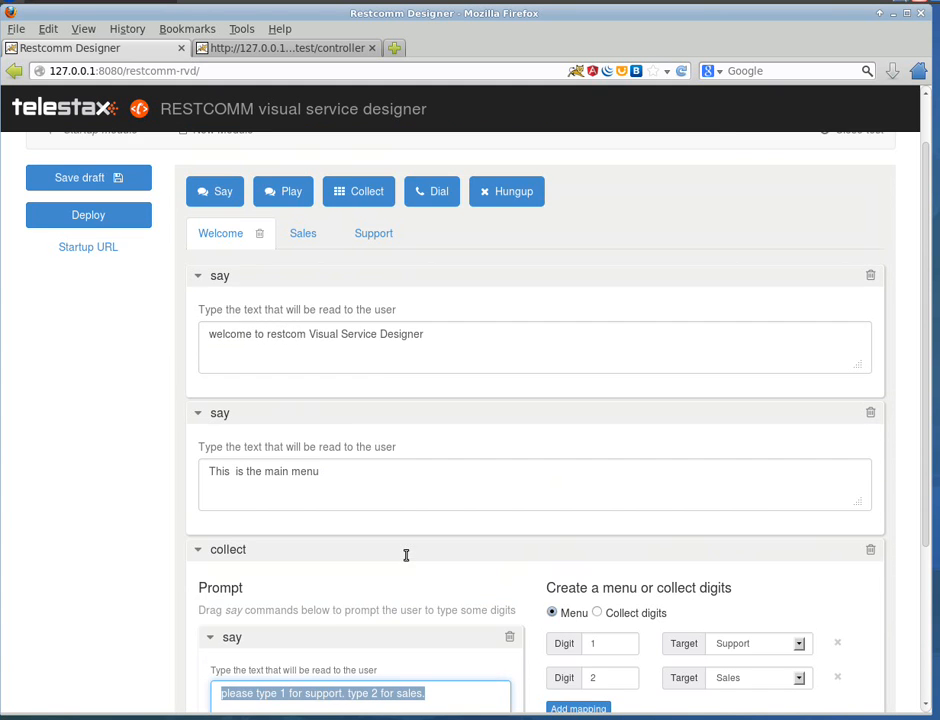
{"action": "scroll", "coordinate": [310, 397], "scroll_direction": "up", "scroll_amount": 1}
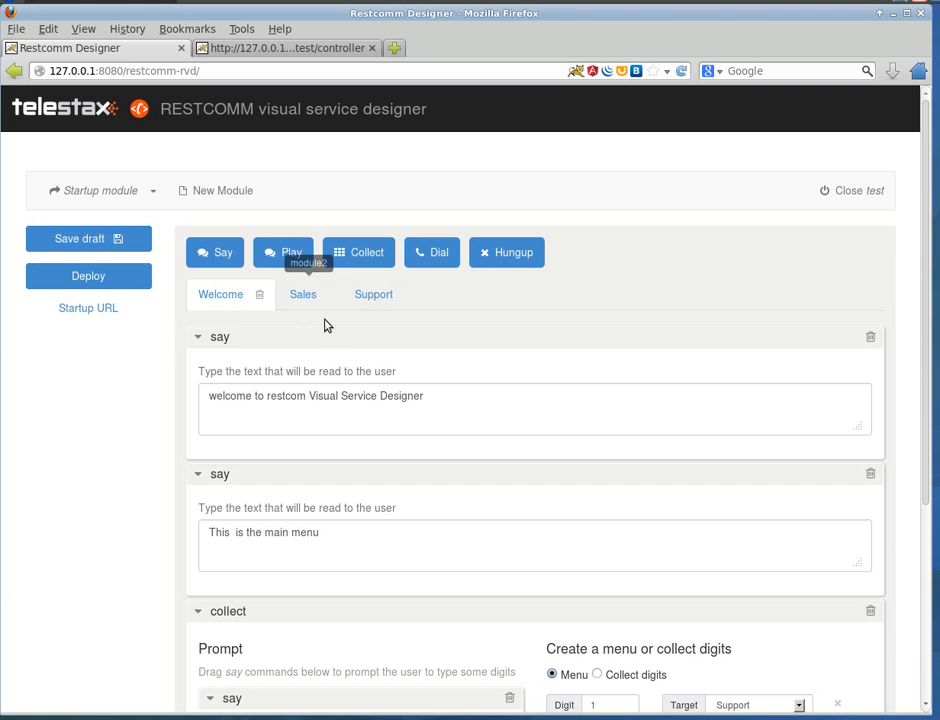
{"action": "scroll", "coordinate": [330, 330], "scroll_direction": "down", "scroll_amount": 3}
{"action": "scroll", "coordinate": [525, 434], "scroll_direction": "up", "scroll_amount": 3}
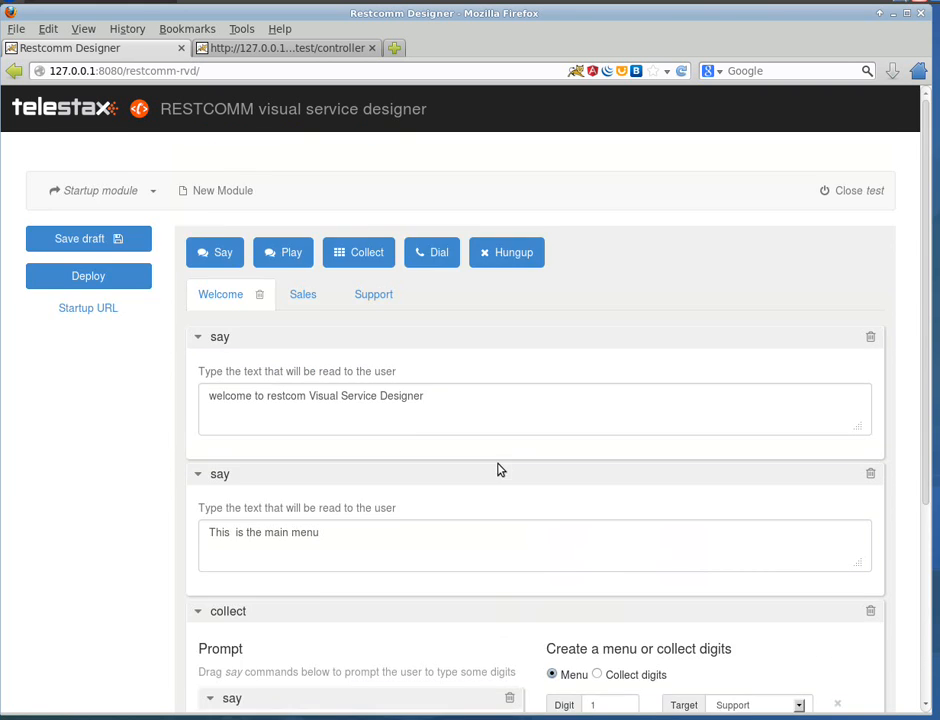
{"action": "scroll", "coordinate": [500, 469], "scroll_direction": "down", "scroll_amount": 3}
{"action": "scroll", "coordinate": [405, 398], "scroll_direction": "up", "scroll_amount": 2}
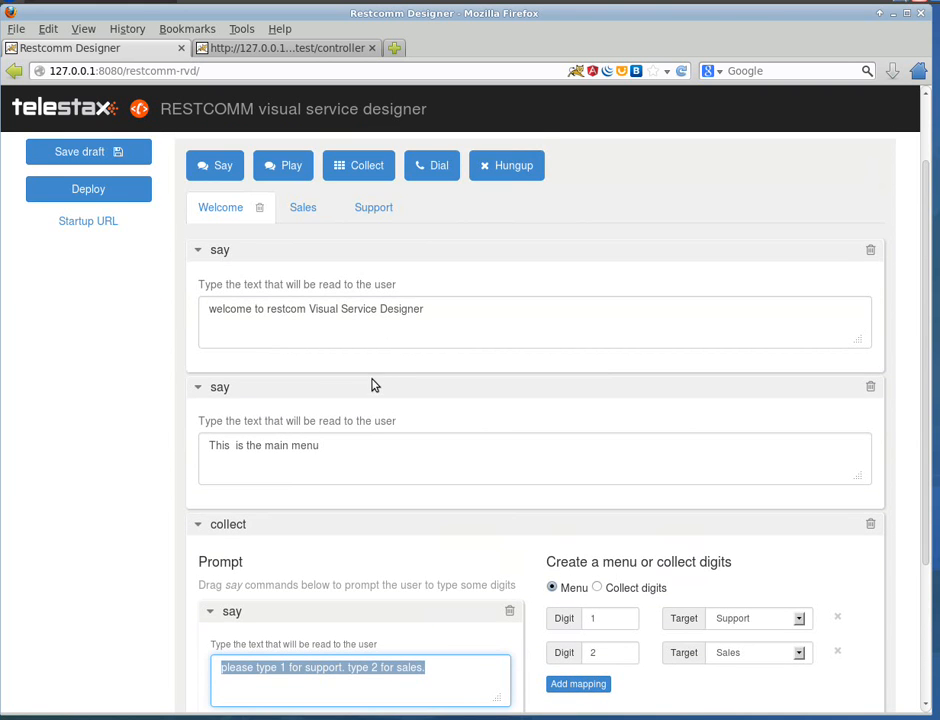
{"action": "scroll", "coordinate": [372, 385], "scroll_direction": "down", "scroll_amount": 1}
{"action": "scroll", "coordinate": [386, 470], "scroll_direction": "down", "scroll_amount": 2}
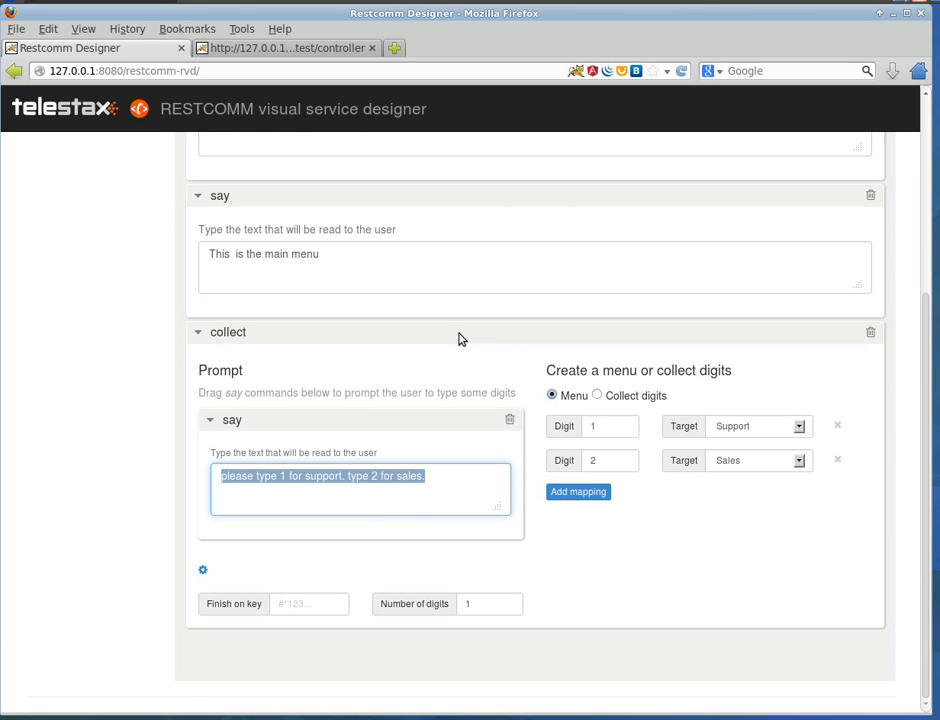
{"action": "scroll", "coordinate": [430, 430], "scroll_direction": "up", "scroll_amount": 2}
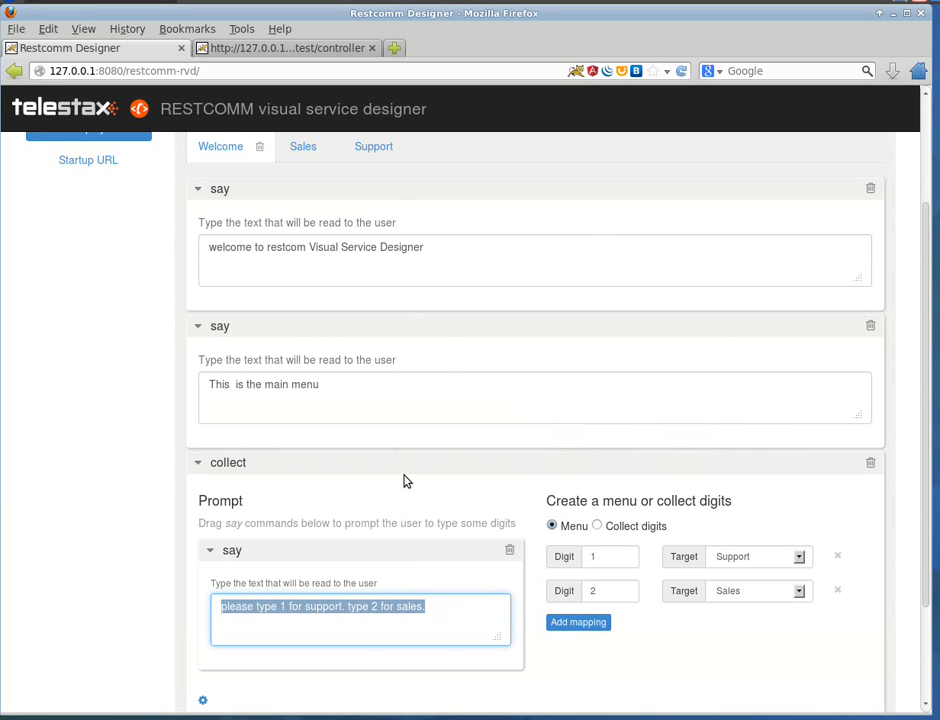
{"action": "scroll", "coordinate": [600, 520], "scroll_direction": "down", "scroll_amount": 2}
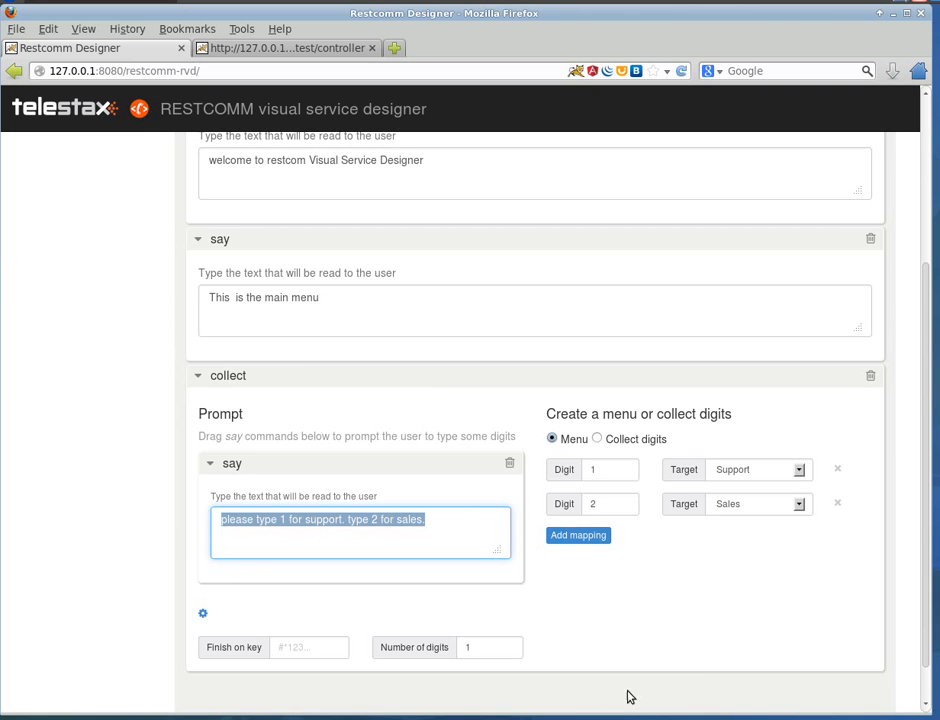
{"action": "scroll", "coordinate": [712, 659], "scroll_direction": "up", "scroll_amount": 2}
{"action": "scroll", "coordinate": [712, 659], "scroll_direction": "up", "scroll_amount": 2}
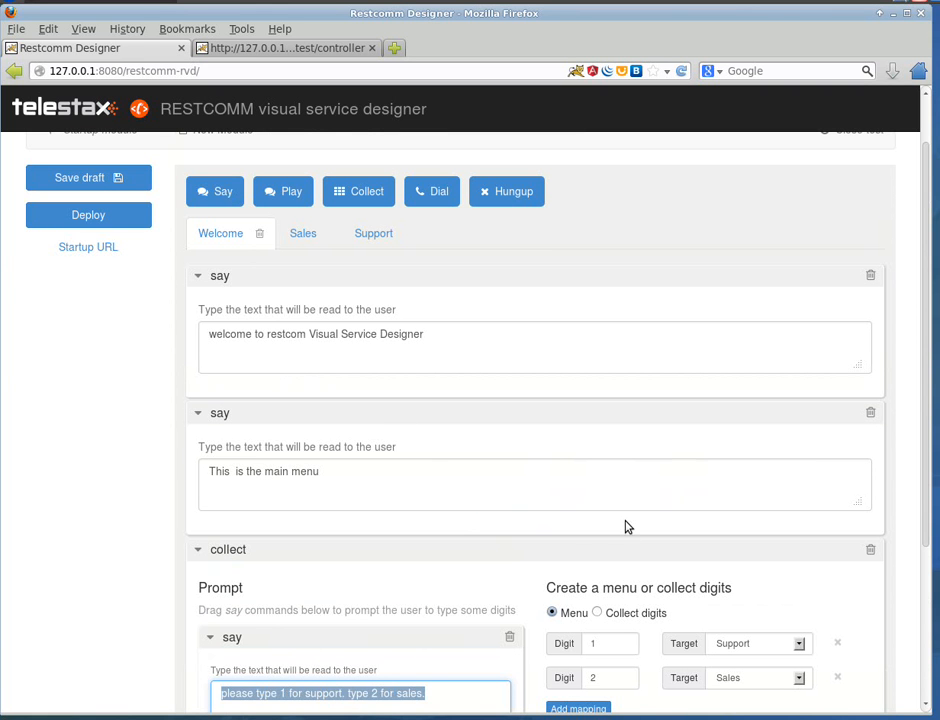
{"action": "scroll", "coordinate": [427, 516], "scroll_direction": "down", "scroll_amount": 3}
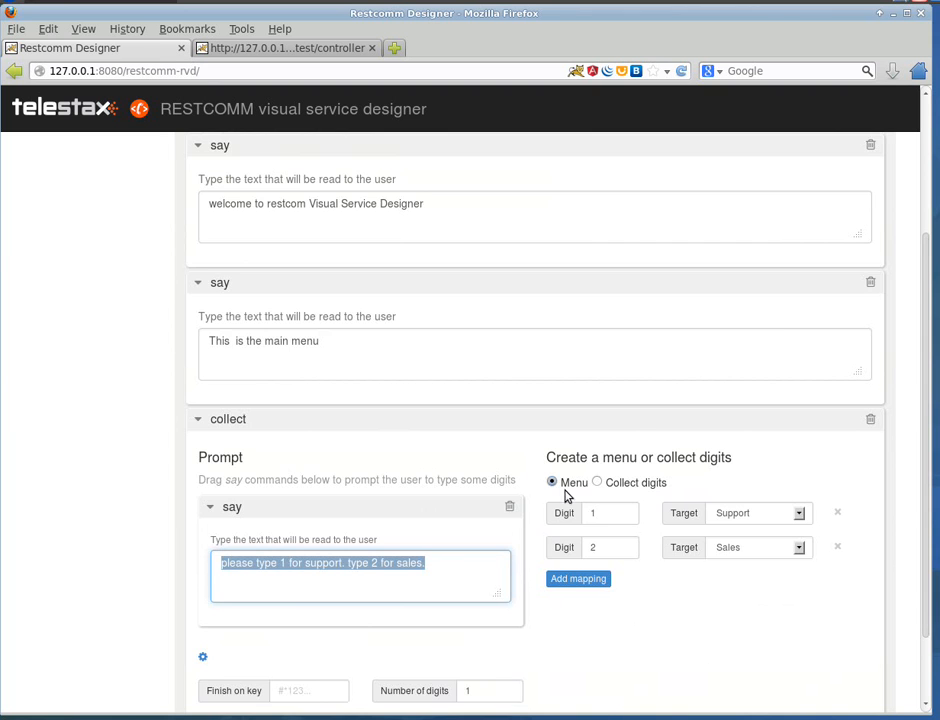
{"action": "scroll", "coordinate": [130, 422], "scroll_direction": "up", "scroll_amount": 3}
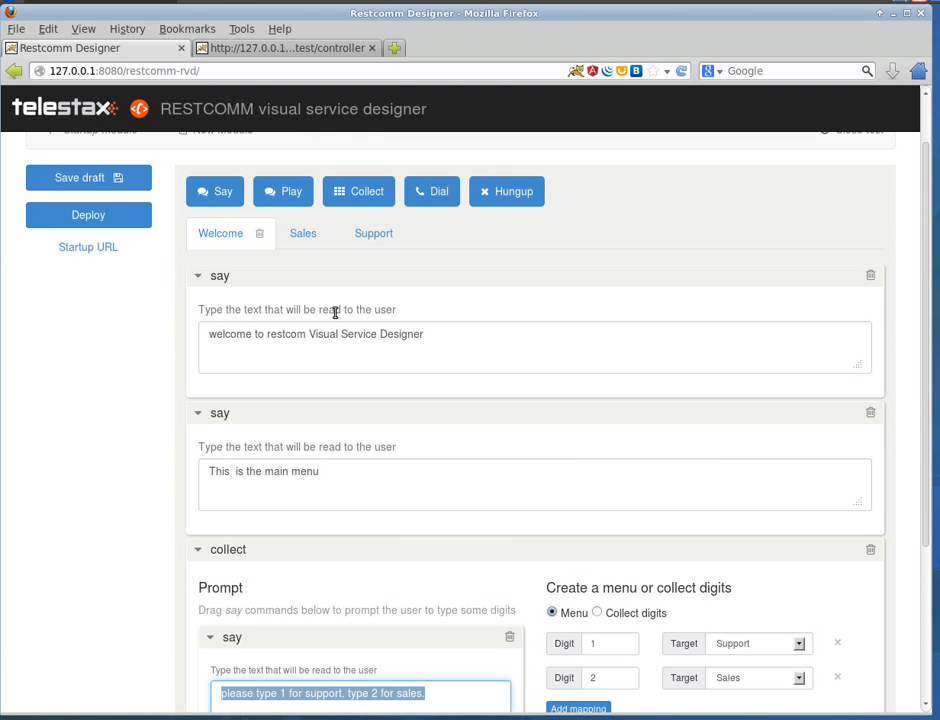
{"action": "left_click", "coordinate": [300, 240]}
{"action": "left_click", "coordinate": [228, 295]}
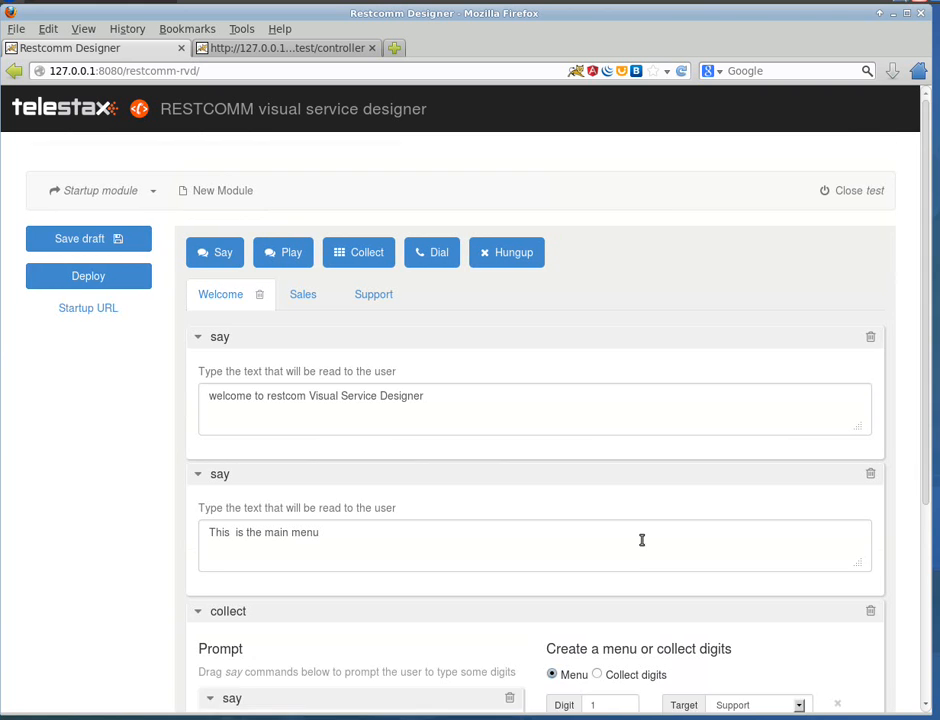
{"action": "scroll", "coordinate": [575, 585], "scroll_direction": "down", "scroll_amount": 1}
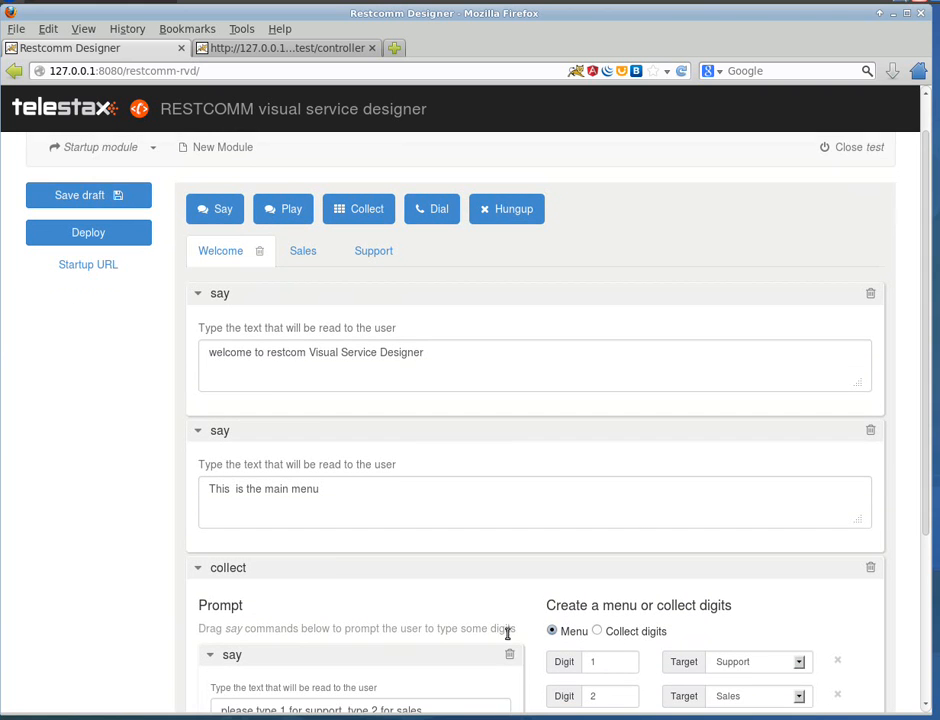
Step: Place a collect step below the say step in the Support module
{"action": "left_click", "coordinate": [377, 257]}
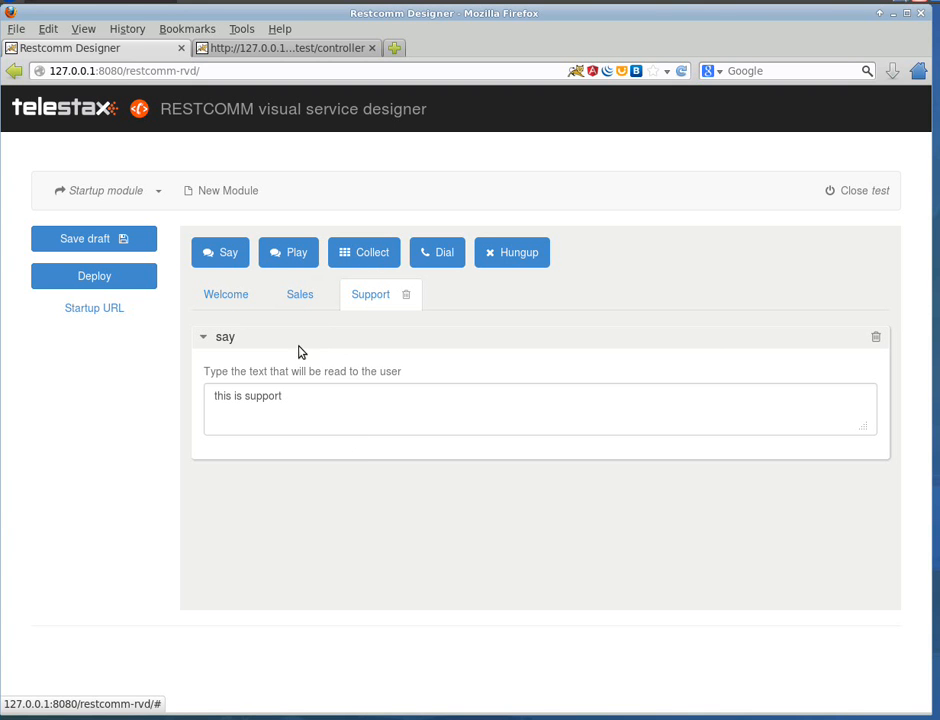
{"action": "left_click_drag", "start_coordinate": [361, 269], "coordinate": [288, 463]}
{"action": "left_click", "coordinate": [288, 463]}
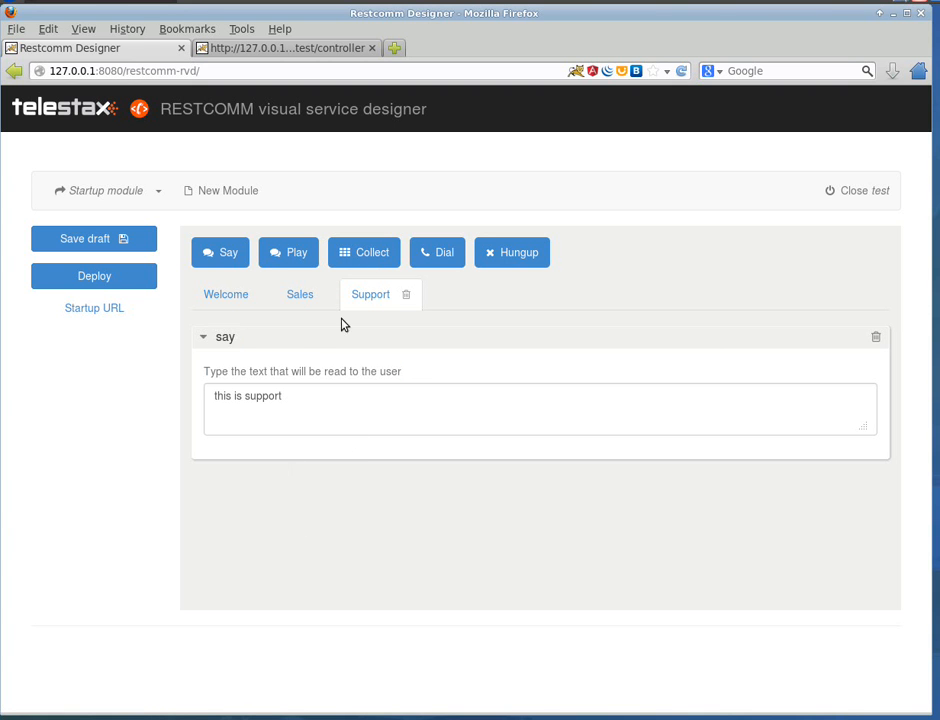
{"action": "left_click_drag", "start_coordinate": [367, 252], "coordinate": [248, 492]}
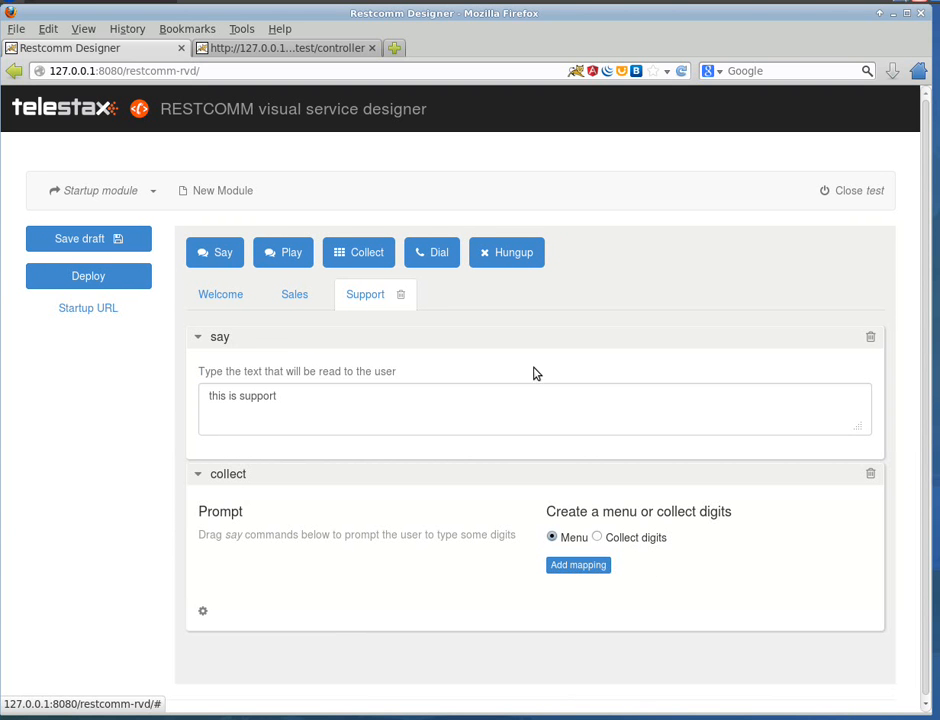
Step: Add a menu mapping to the Support module's collect step that sends digit 0 to Welcome
{"action": "left_click", "coordinate": [574, 566]}
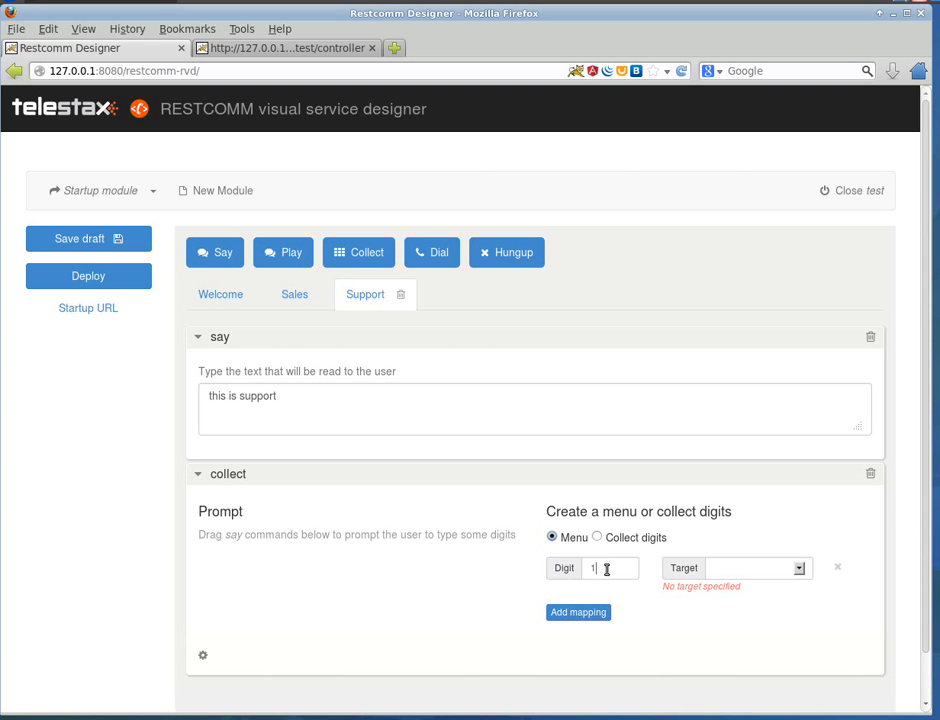
{"action": "left_click_drag", "start_coordinate": [602, 566], "coordinate": [509, 560]}
{"action": "type", "text": "0"}
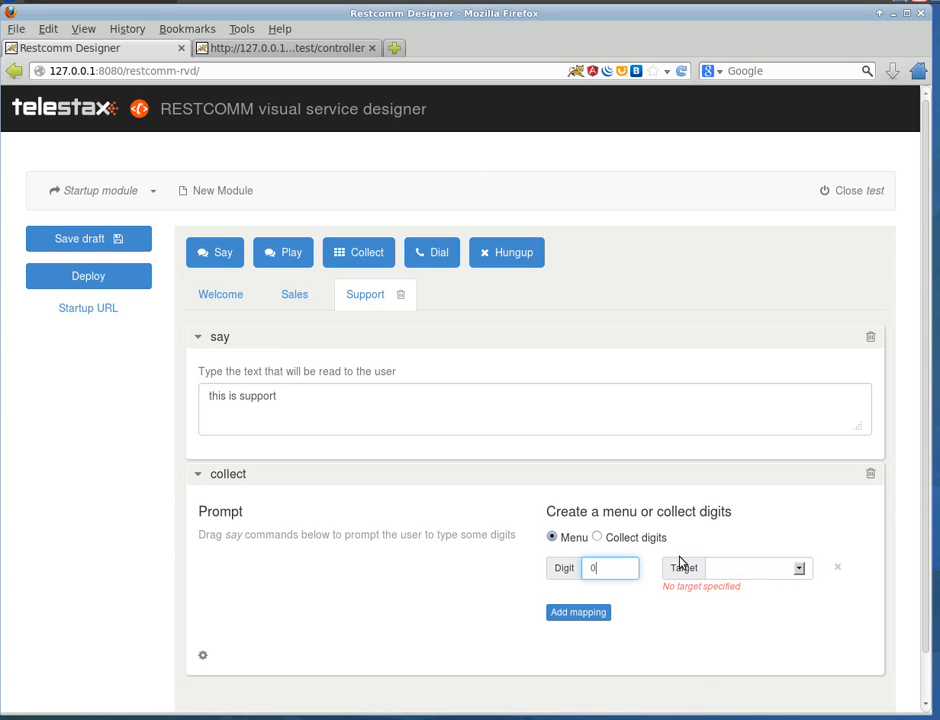
{"action": "left_click", "coordinate": [799, 569]}
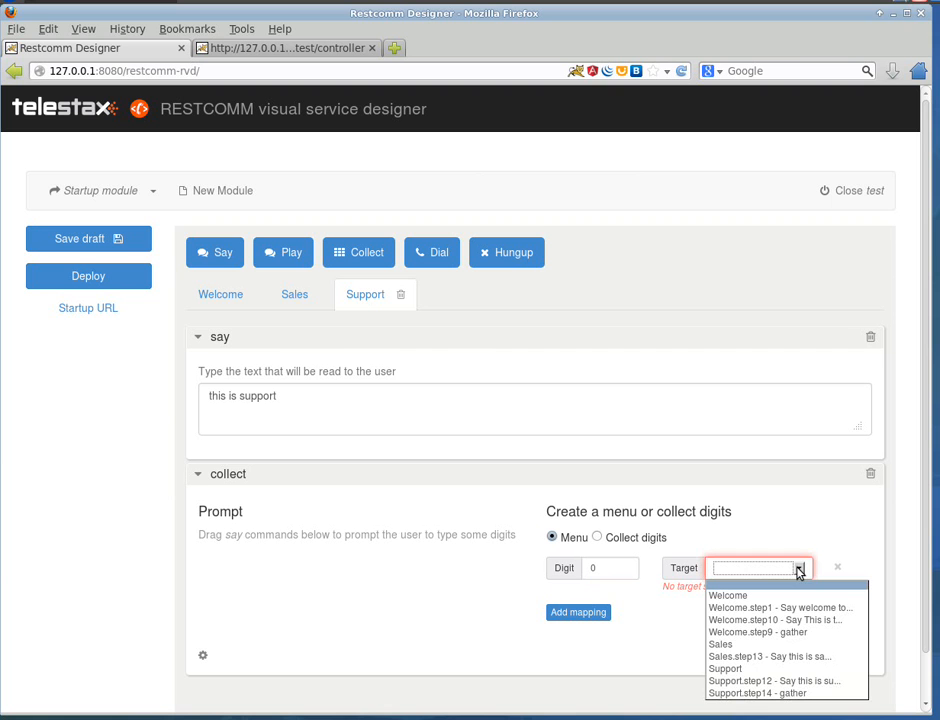
{"action": "left_click", "coordinate": [745, 596]}
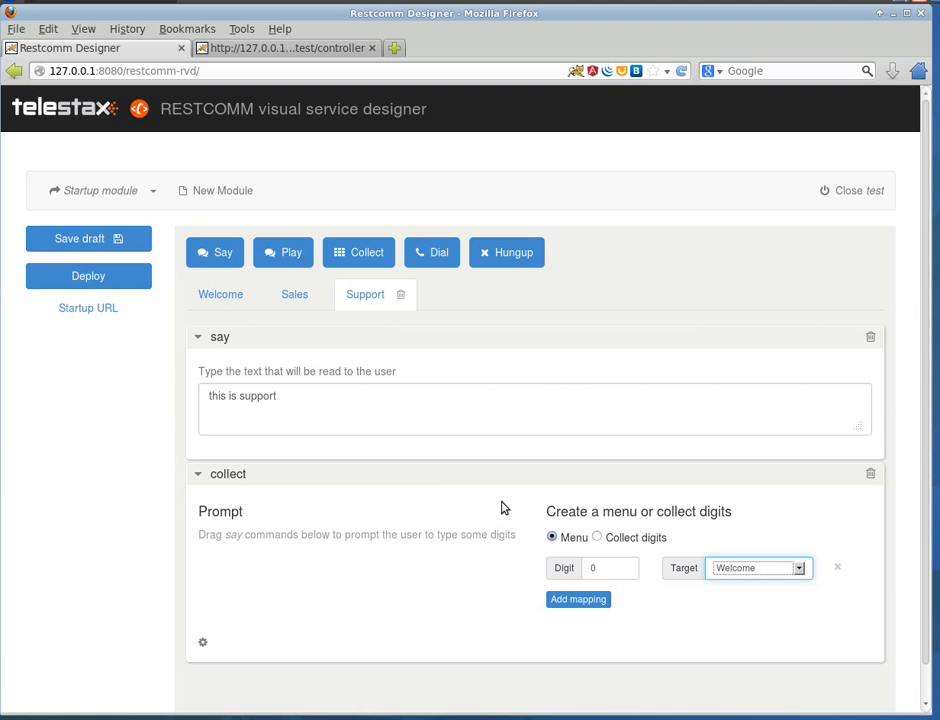
Step: Add a second menu mapping for digit 1 to the Support module's collect step
{"action": "left_click", "coordinate": [570, 599]}
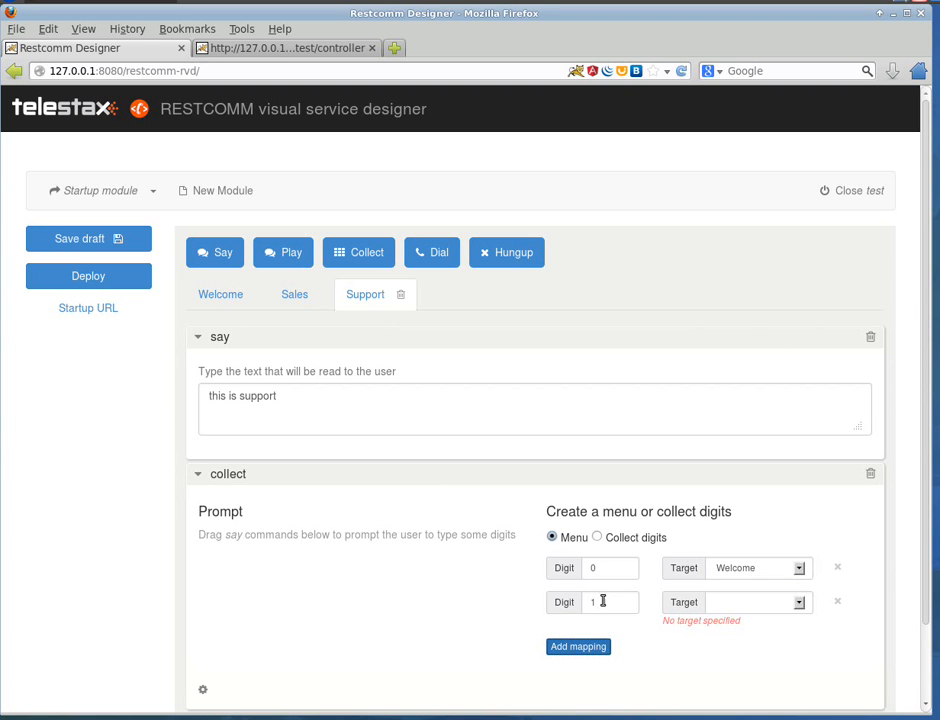
{"action": "left_click", "coordinate": [799, 604]}
{"action": "left_click", "coordinate": [800, 605]}
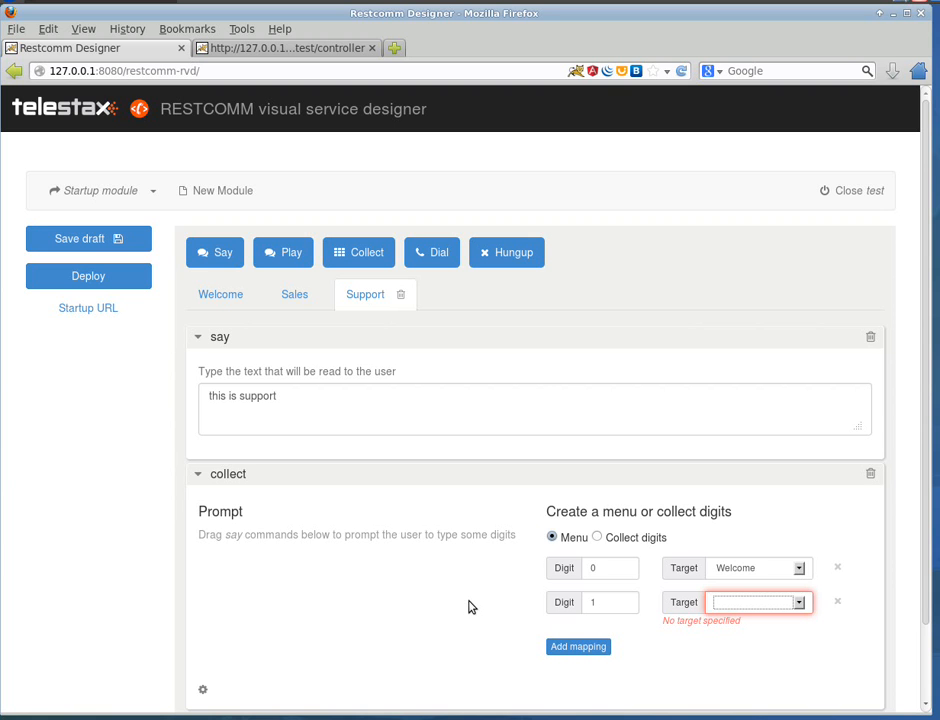
Step: Add a say step to the Support collect prompt reading "press1 to talk with one of our engineers. press 0 to return to main menu"
{"action": "left_click_drag", "start_coordinate": [205, 252], "coordinate": [234, 565]}
{"action": "left_click_drag", "start_coordinate": [231, 563], "coordinate": [232, 570]}
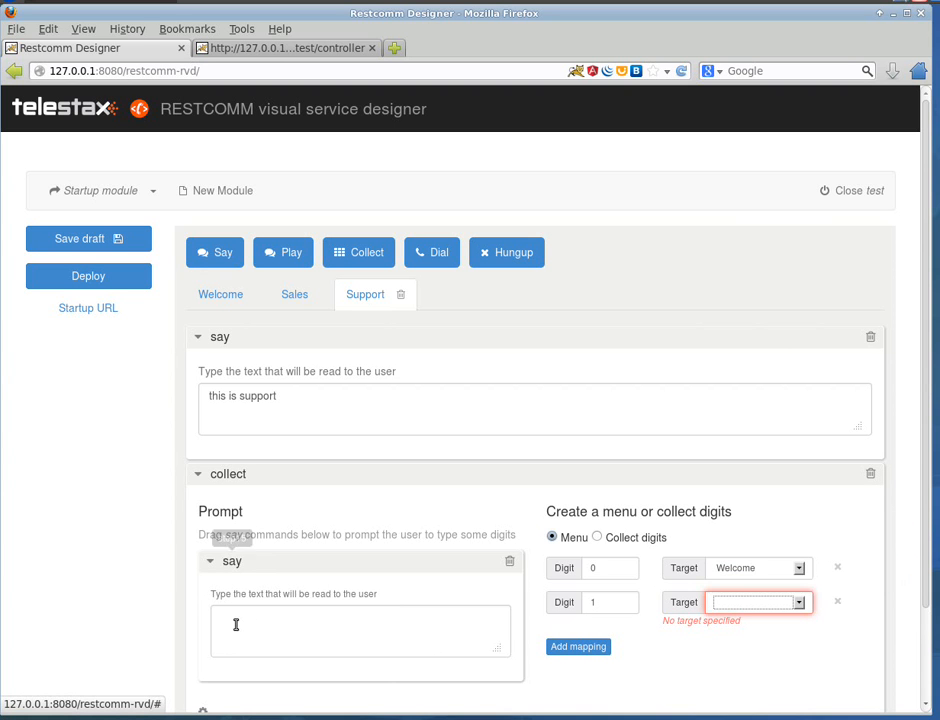
{"action": "left_click", "coordinate": [248, 624]}
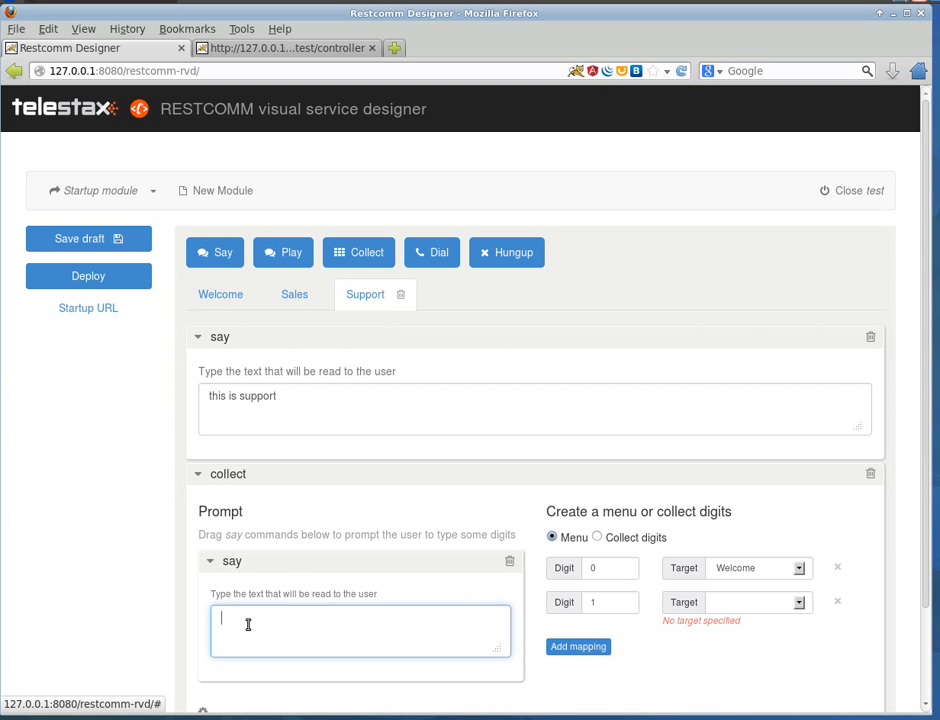
{"action": "type", "text": "press"}
{"action": "type", "text": "1 to "}
{"action": "type", "text": "get"}
{"action": "key", "text": "BackSpace"}
{"action": "key", "text": "BackSpace"}
{"action": "key", "text": "BackSpace"}
{"action": "key", "text": "BackSpace"}
{"action": "type", "text": "talk with one of our engineers"}
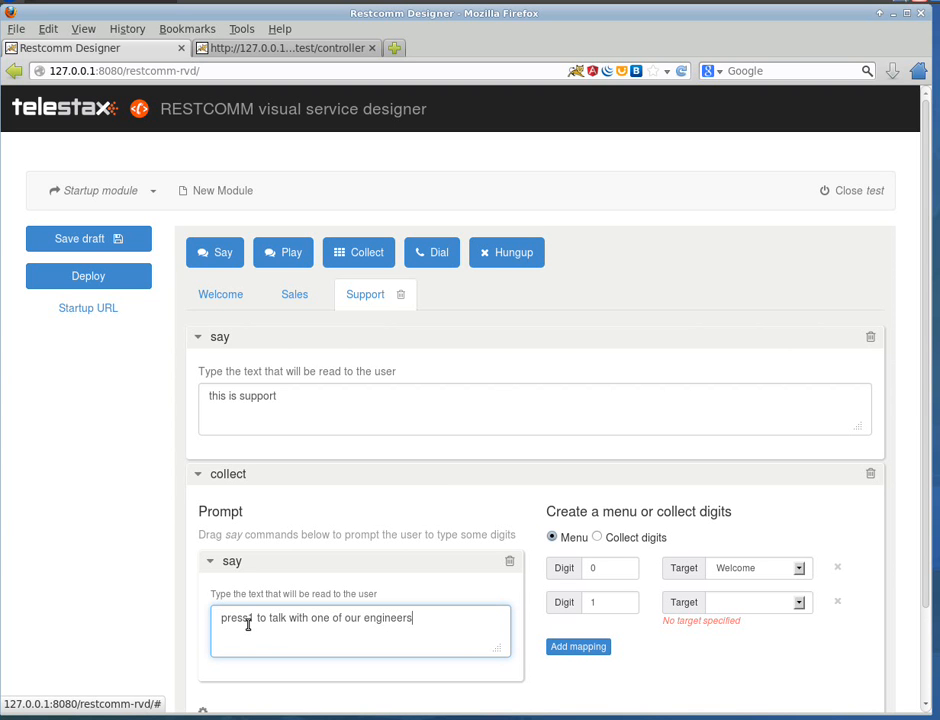
{"action": "type", "text": ". press"}
{"action": "type", "text": " 0 to r"}
{"action": "key", "text": "BackSpace"}
{"action": "type", "text": "to return to main menu"}
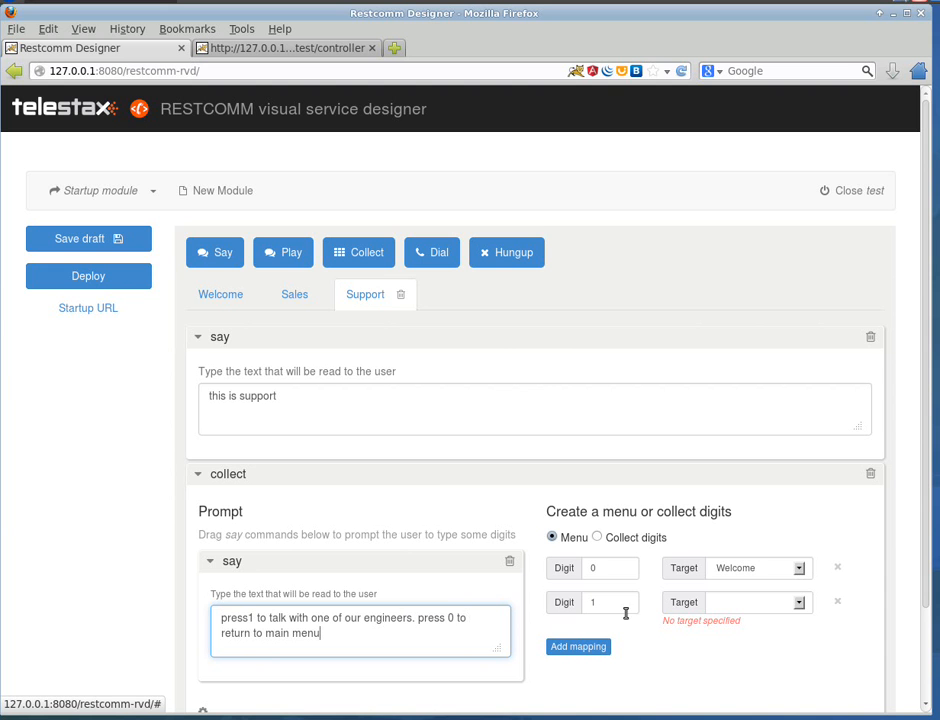
Step: Place a dial step below the Support module's collect step and enter the phone number to dial
{"action": "scroll", "coordinate": [744, 663], "scroll_direction": "down", "scroll_amount": 1}
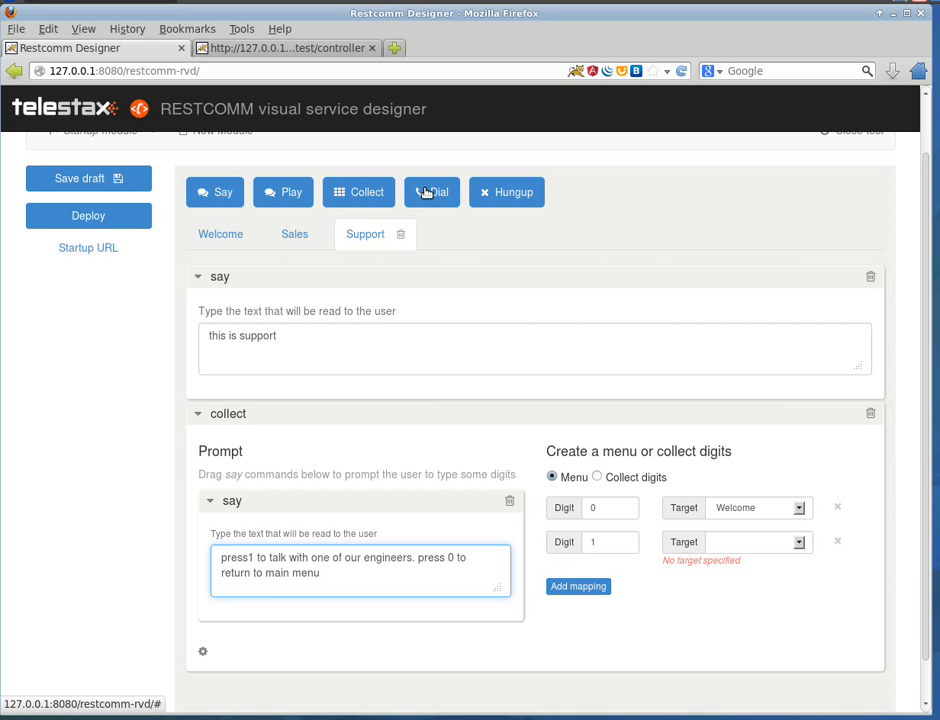
{"action": "left_click_drag", "start_coordinate": [426, 192], "coordinate": [237, 688]}
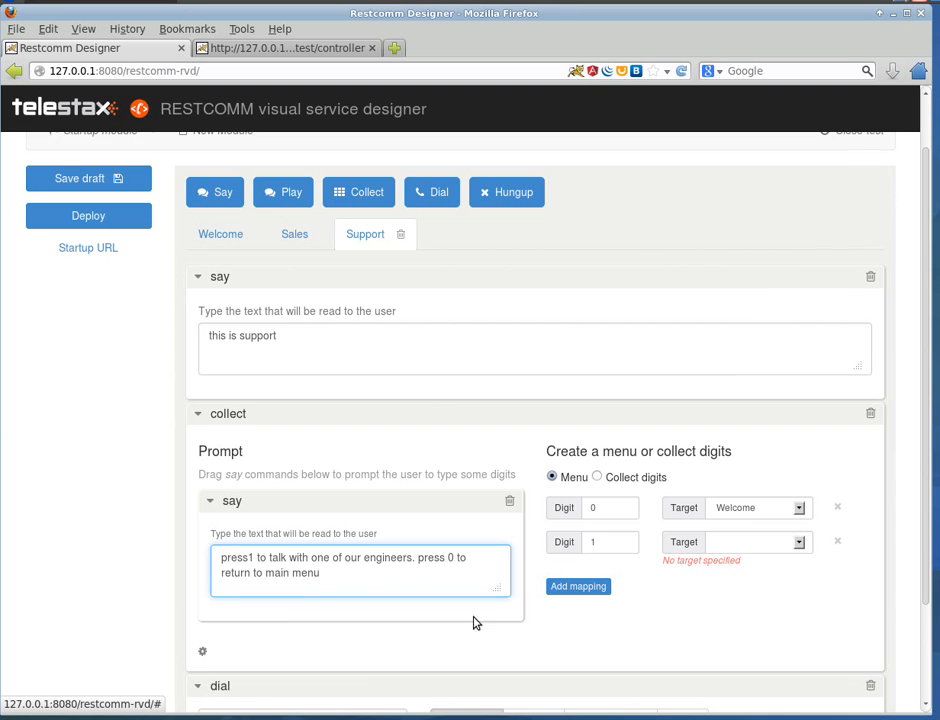
{"action": "scroll", "coordinate": [420, 650], "scroll_direction": "down", "scroll_amount": 2}
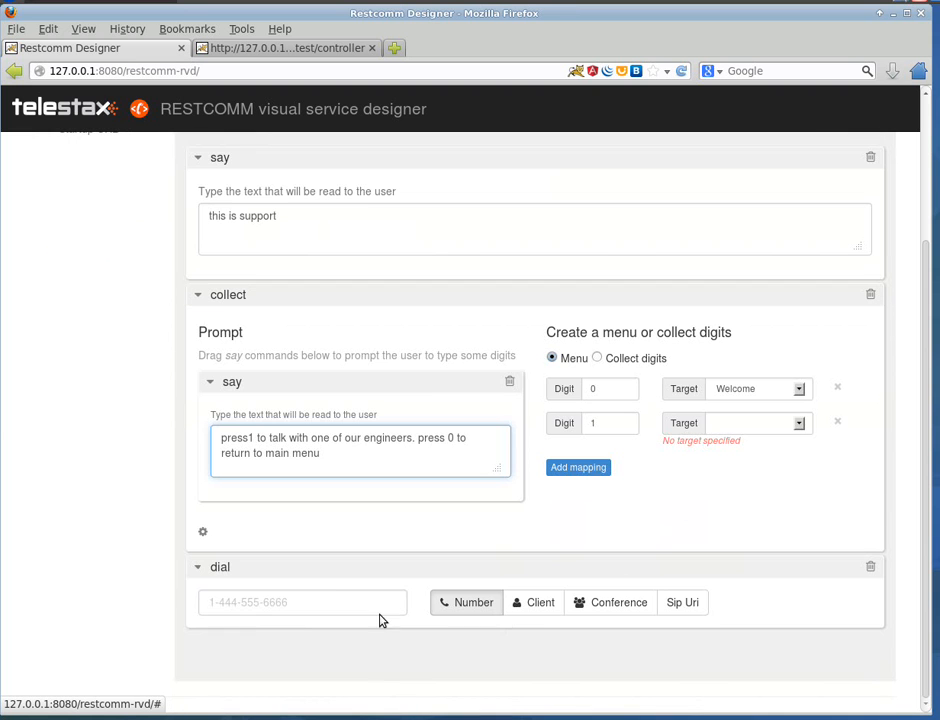
{"action": "left_click", "coordinate": [273, 605]}
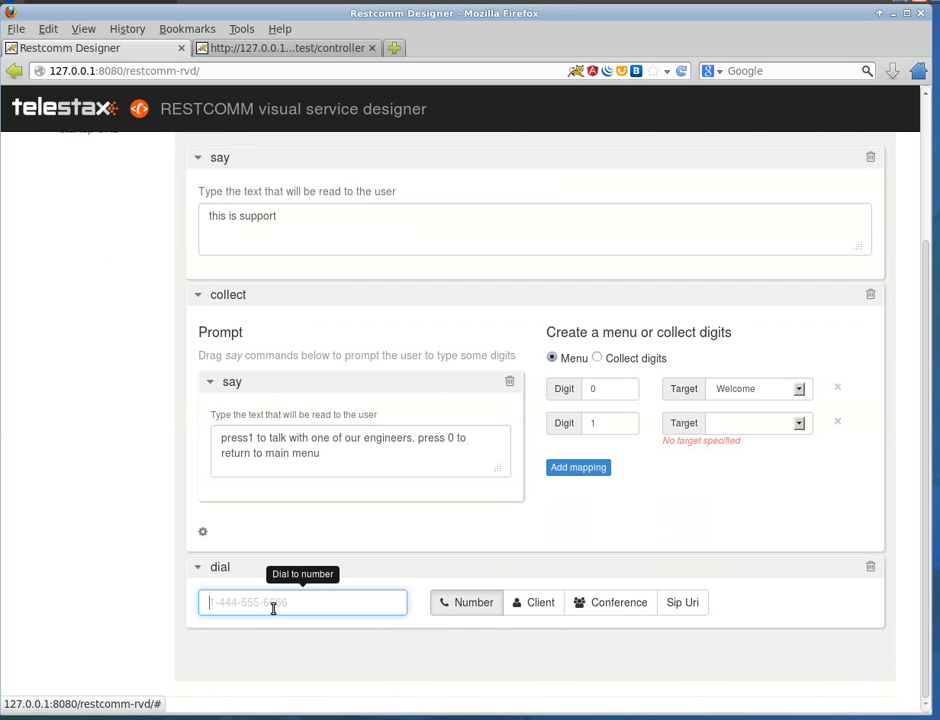
{"action": "type", "text": "123456"}
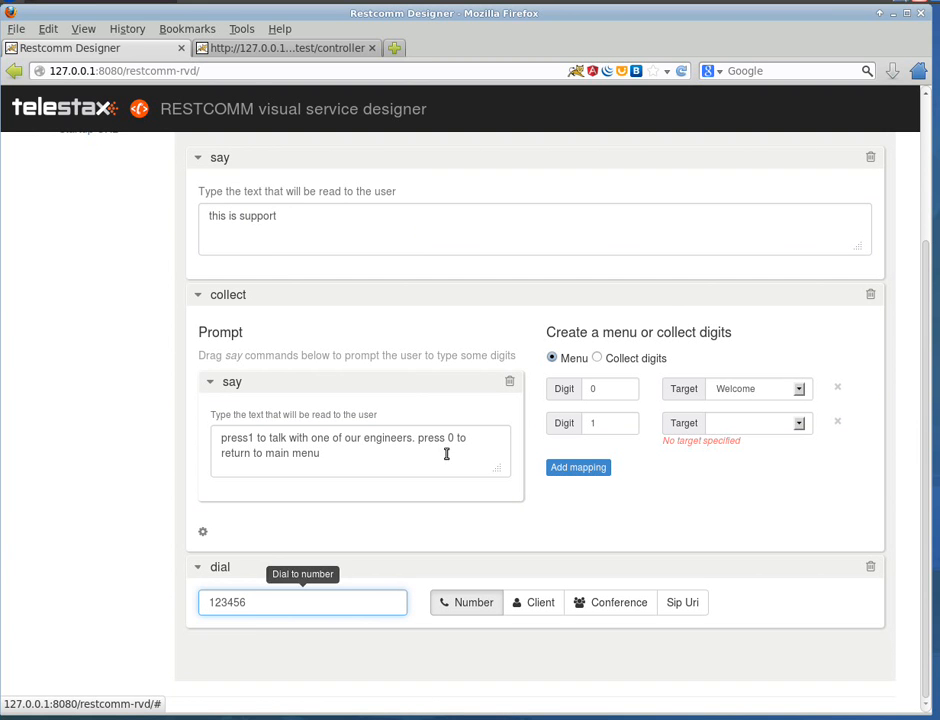
Step: Target the digit 1 mapping at "Support.step16 - dial" and place a hungup step between the collect and dial steps
{"action": "left_click", "coordinate": [800, 424]}
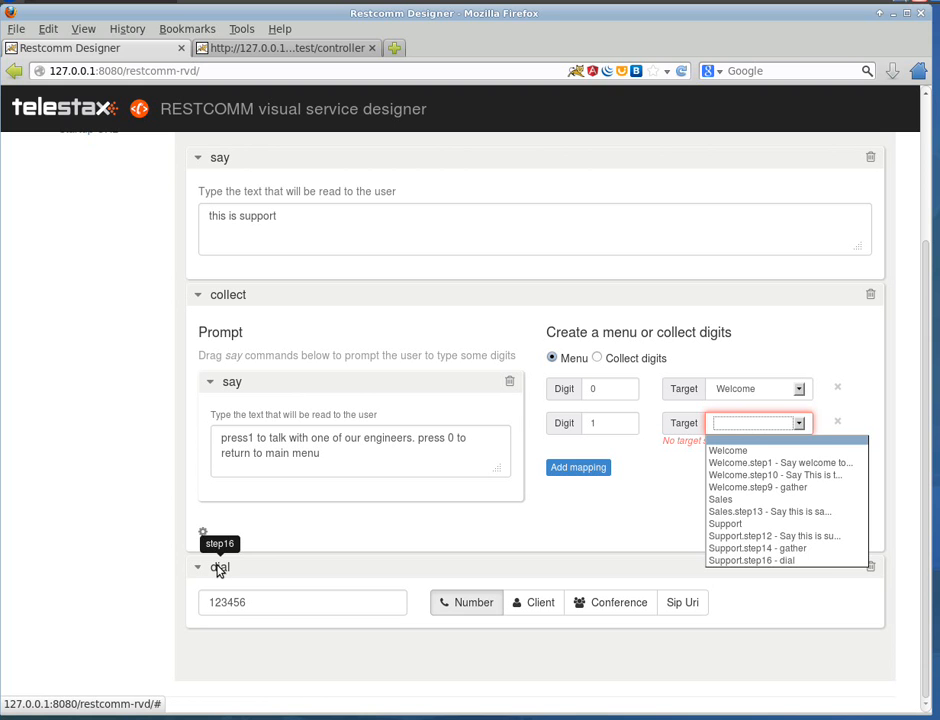
{"action": "left_click", "coordinate": [773, 561]}
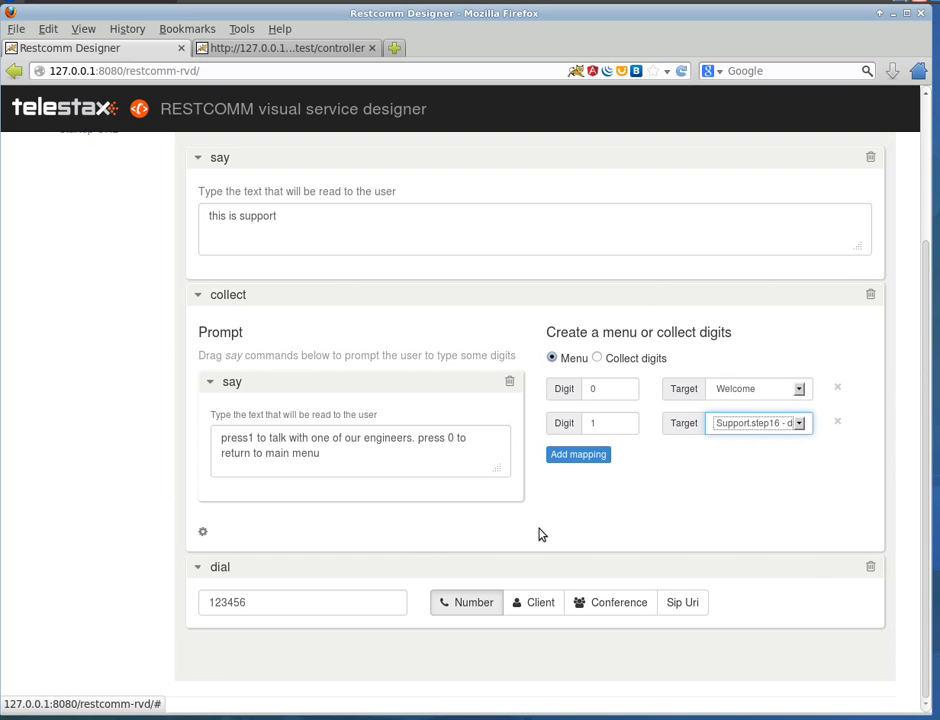
{"action": "scroll", "coordinate": [539, 532], "scroll_direction": "up", "scroll_amount": 3}
{"action": "left_click_drag", "start_coordinate": [493, 250], "coordinate": [222, 565]}
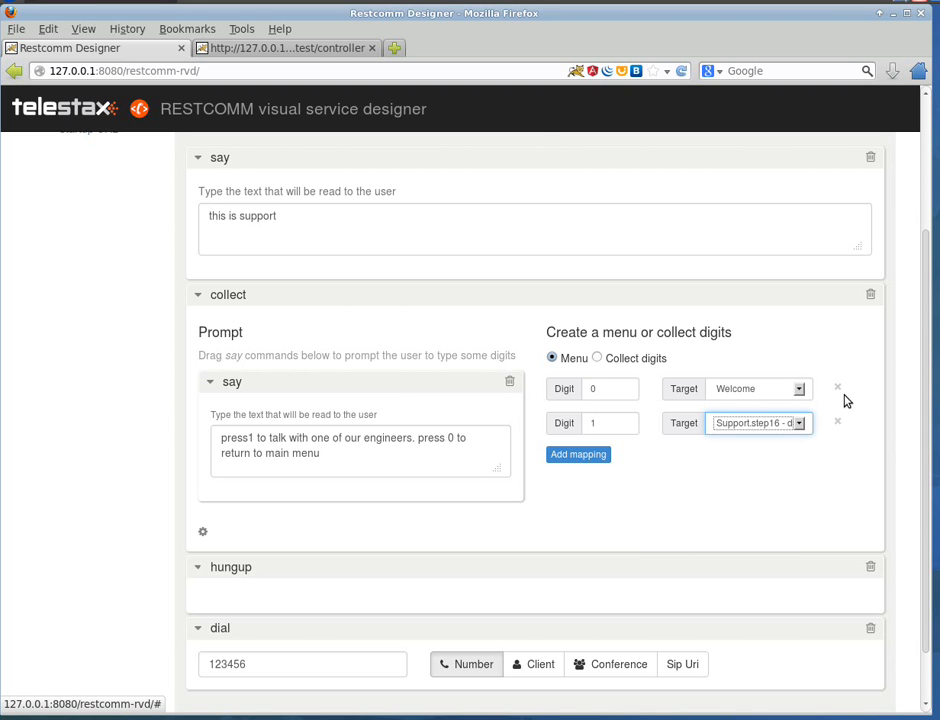
Step: Retarget the Support module's digit 0 mapping to Welcome.step10, the say step reading "This is the main menu"
{"action": "left_click_drag", "start_coordinate": [923, 398], "coordinate": [936, 300]}
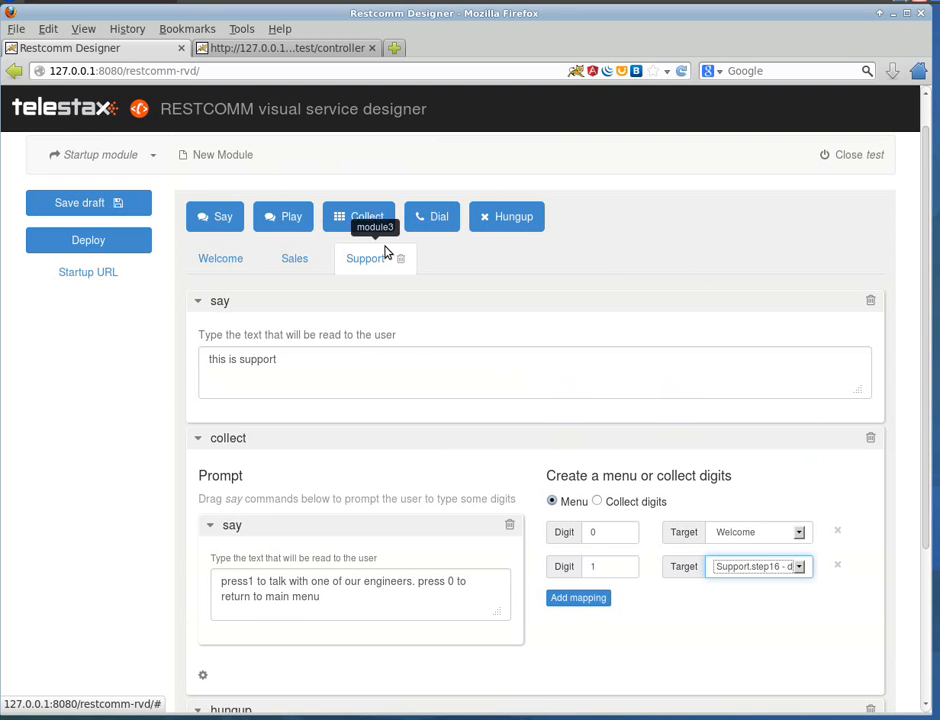
{"action": "left_click", "coordinate": [219, 259]}
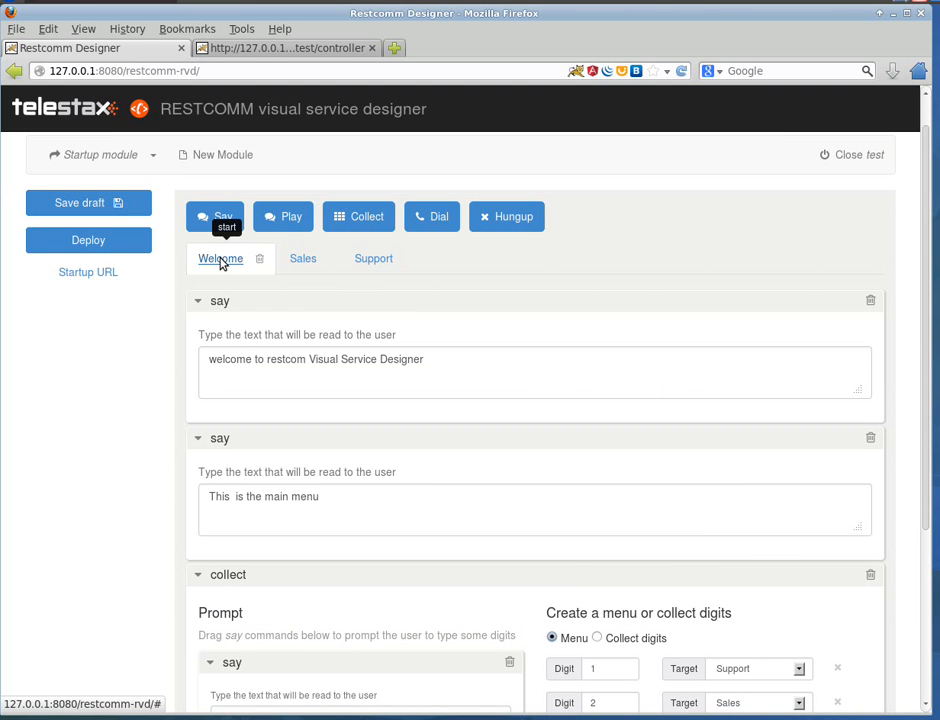
{"action": "scroll", "coordinate": [240, 300], "scroll_direction": "up", "scroll_amount": 1}
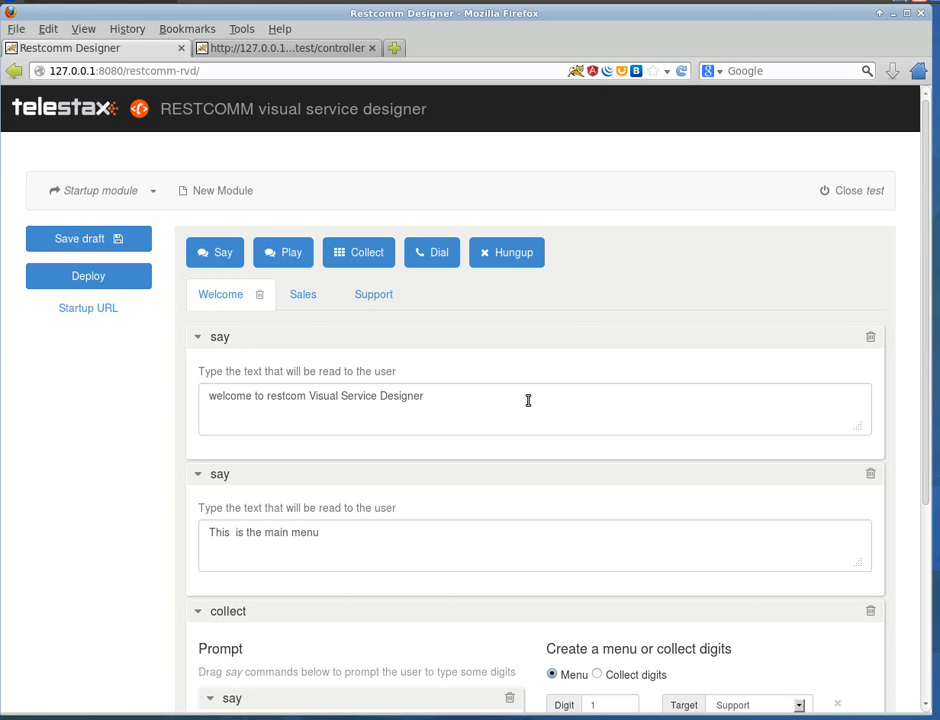
{"action": "left_click_drag", "start_coordinate": [529, 399], "coordinate": [318, 383]}
{"action": "left_click_drag", "start_coordinate": [434, 399], "coordinate": [262, 341]}
{"action": "left_click", "coordinate": [304, 296]}
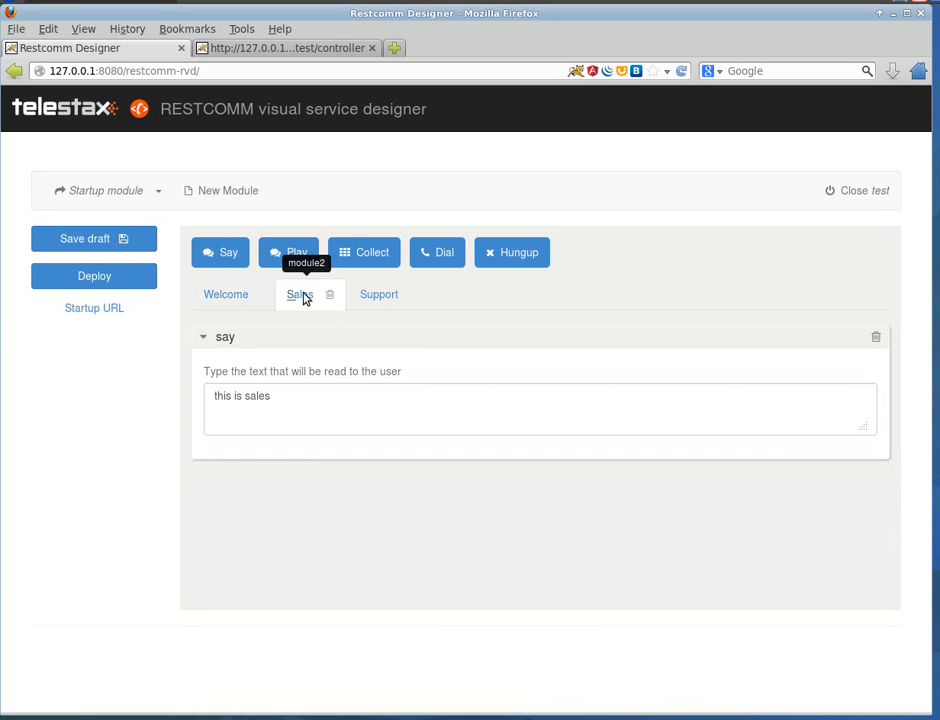
{"action": "left_click", "coordinate": [376, 297]}
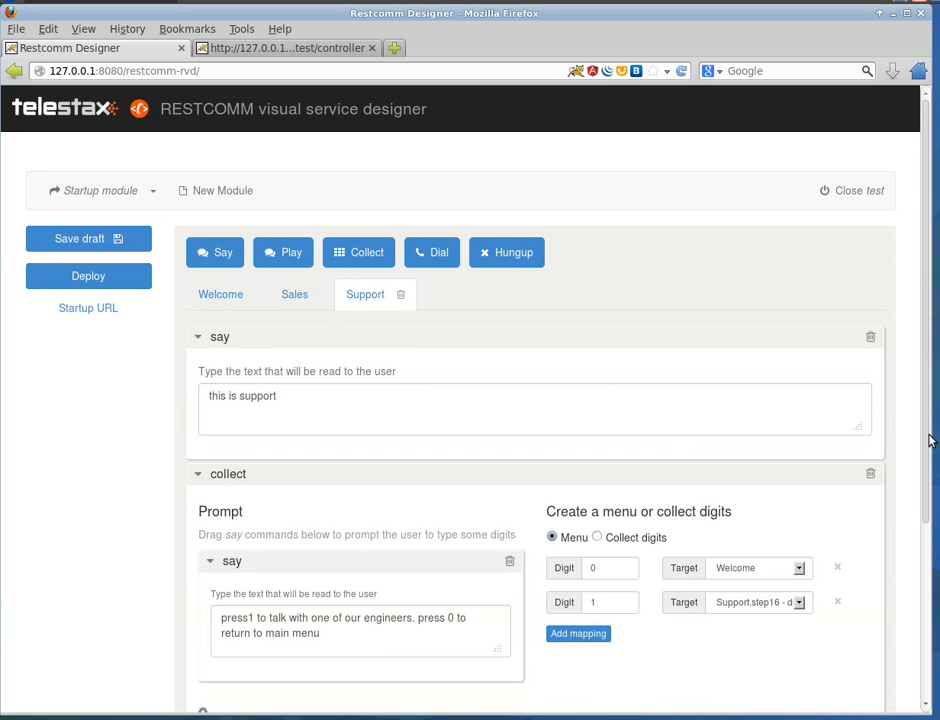
{"action": "left_click_drag", "start_coordinate": [925, 469], "coordinate": [924, 479]}
{"action": "scroll", "coordinate": [924, 484], "scroll_direction": "down", "scroll_amount": 3}
{"action": "left_click", "coordinate": [800, 404]}
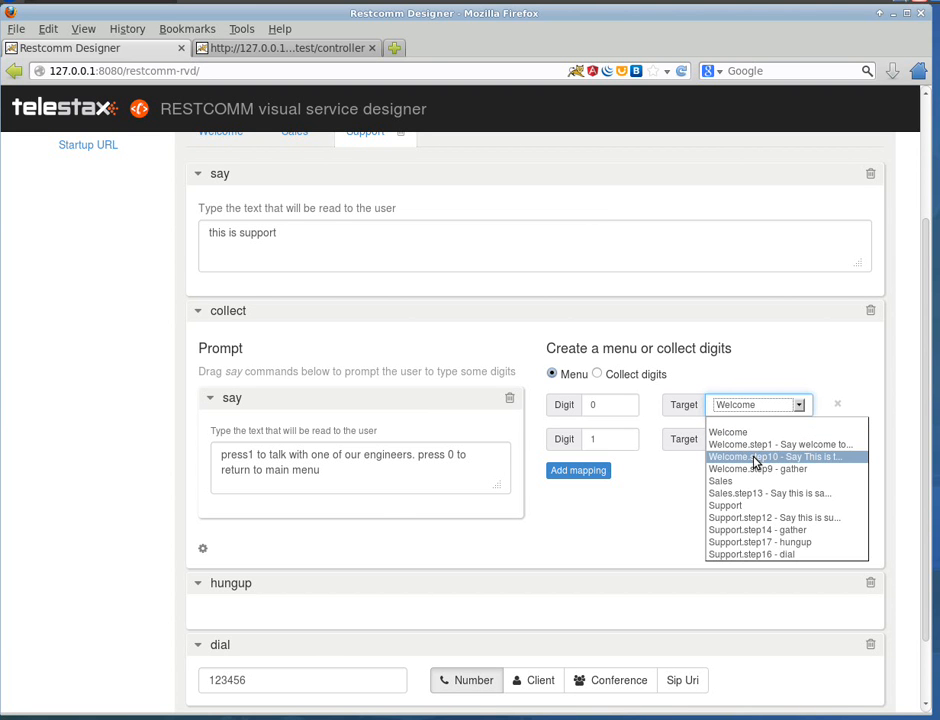
{"action": "left_click", "coordinate": [755, 458]}
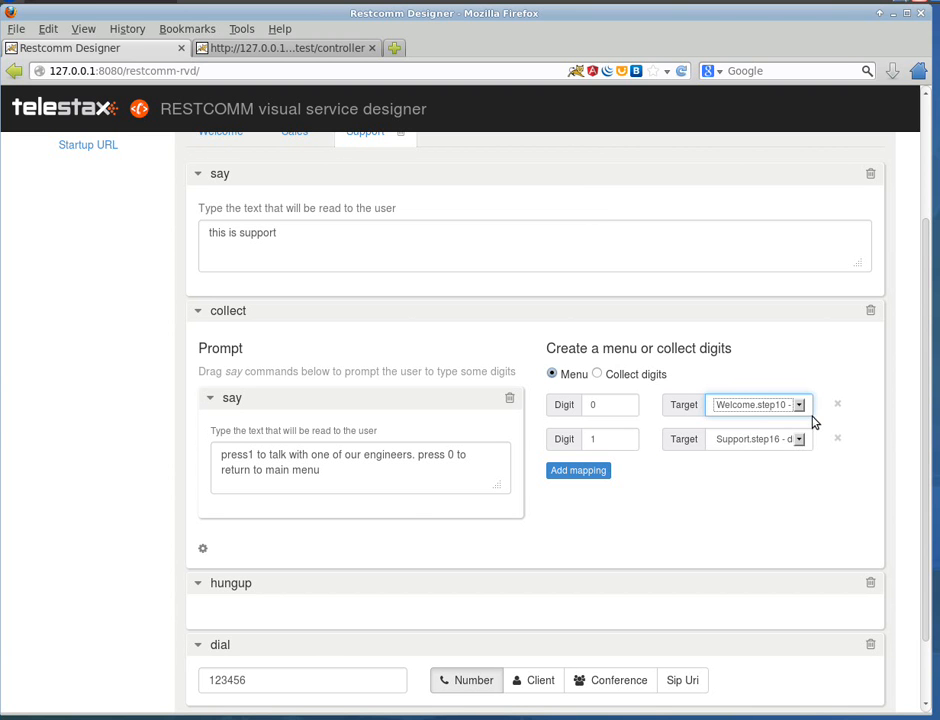
Step: Check in the Welcome module which say step the Support module's digit 0 mapping leads to
{"action": "scroll", "coordinate": [928, 400], "scroll_direction": "up", "scroll_amount": 3}
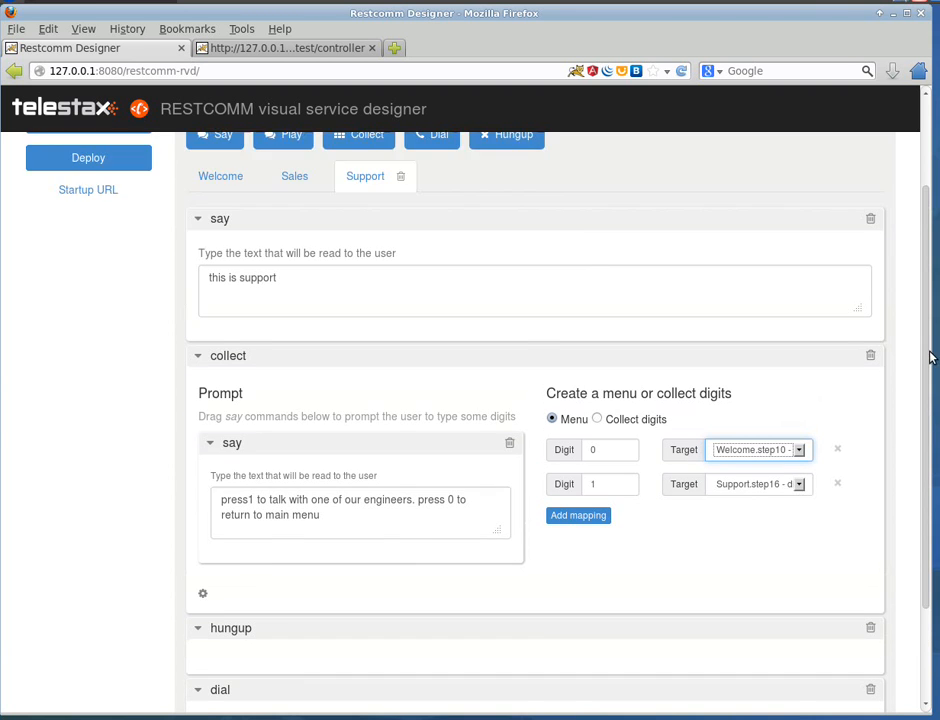
{"action": "left_click", "coordinate": [252, 302]}
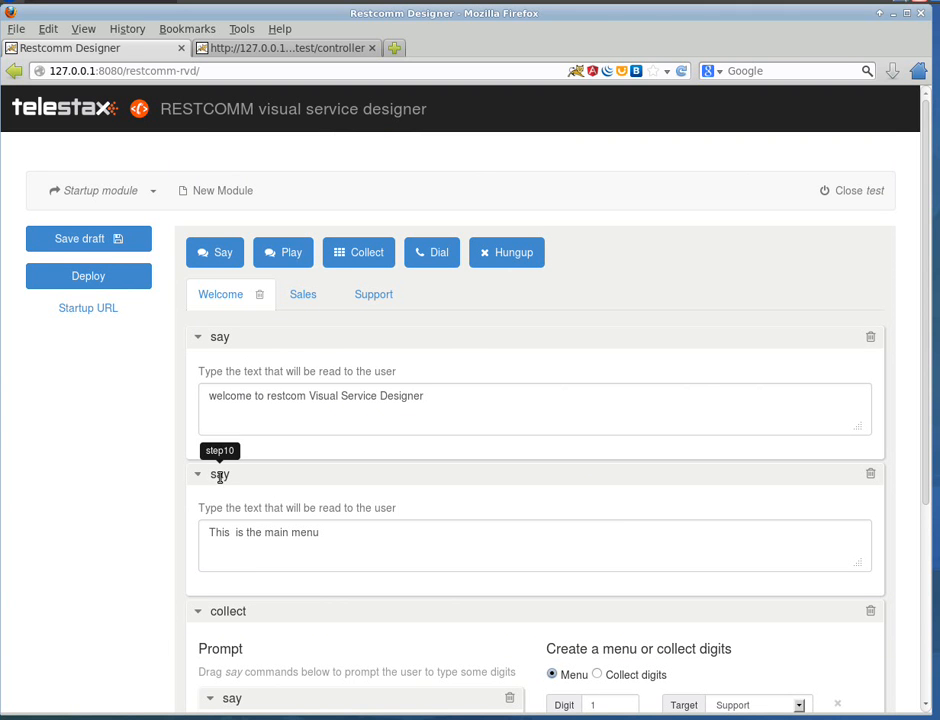
{"action": "left_click", "coordinate": [362, 296]}
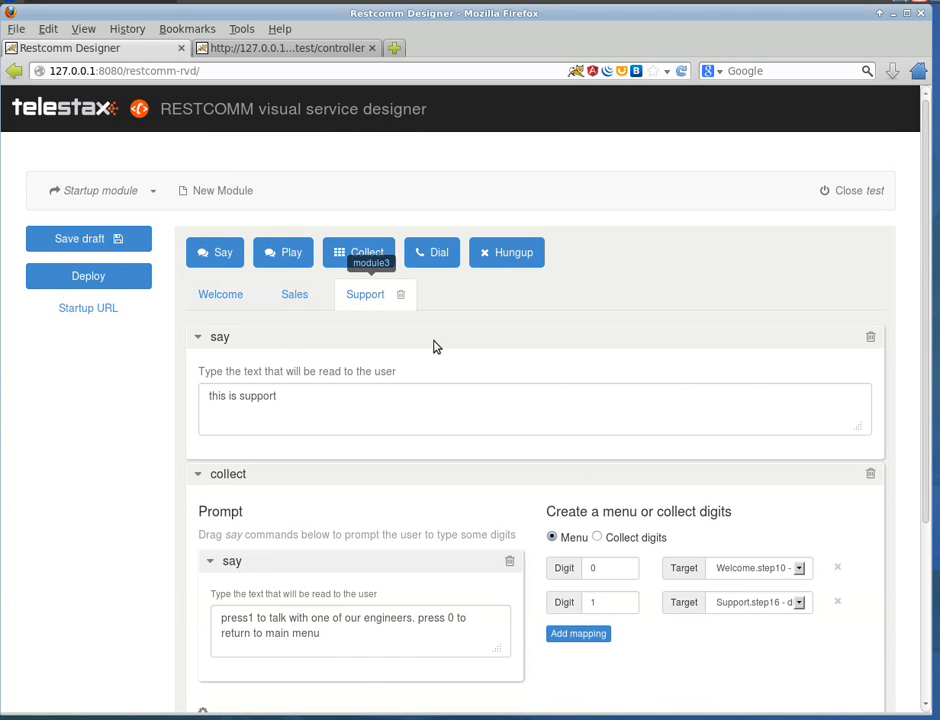
{"action": "left_click", "coordinate": [220, 296]}
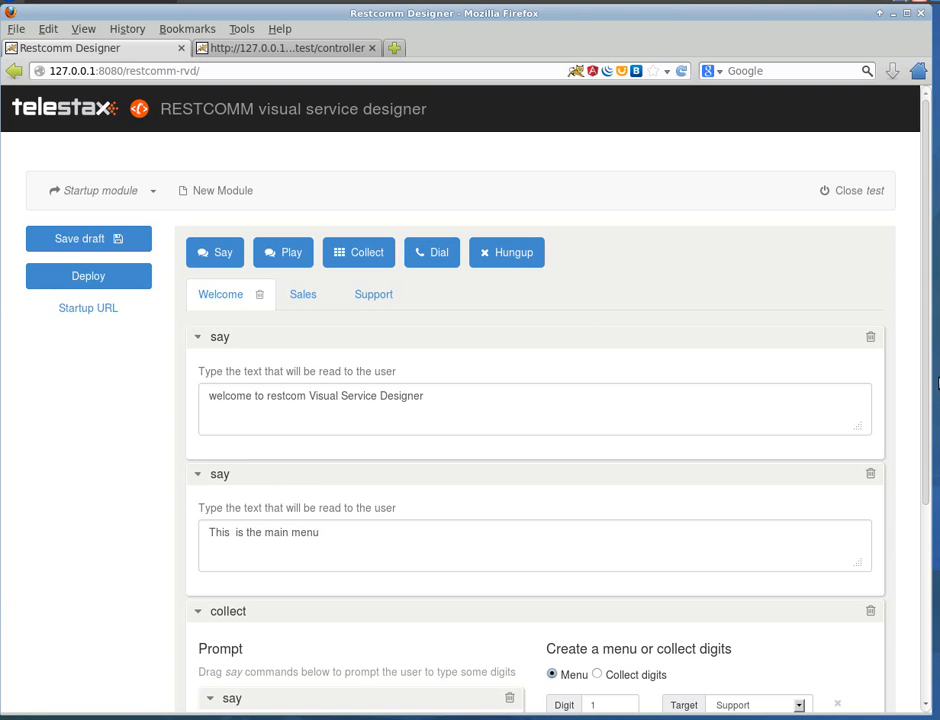
{"action": "scroll", "coordinate": [928, 533], "scroll_direction": "down", "scroll_amount": 1}
{"action": "scroll", "coordinate": [928, 533], "scroll_direction": "up", "scroll_amount": 1}
Step: Set the number of digits to 1 in the advanced options of the Support module's collect step
{"action": "left_click", "coordinate": [368, 295]}
{"action": "scroll", "coordinate": [642, 409], "scroll_direction": "down", "scroll_amount": 3}
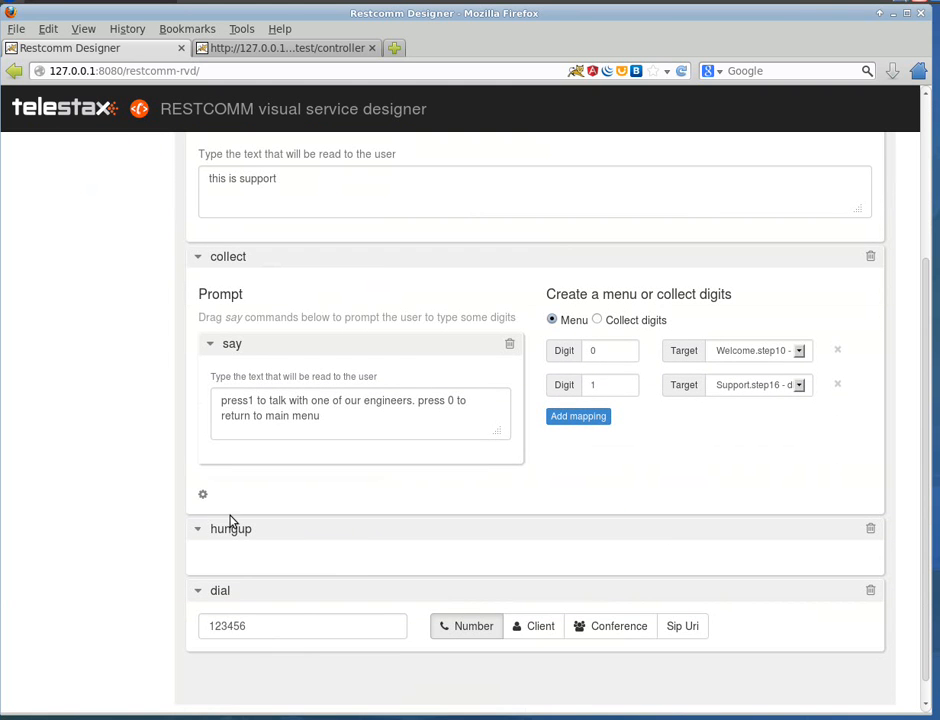
{"action": "left_click", "coordinate": [203, 494]}
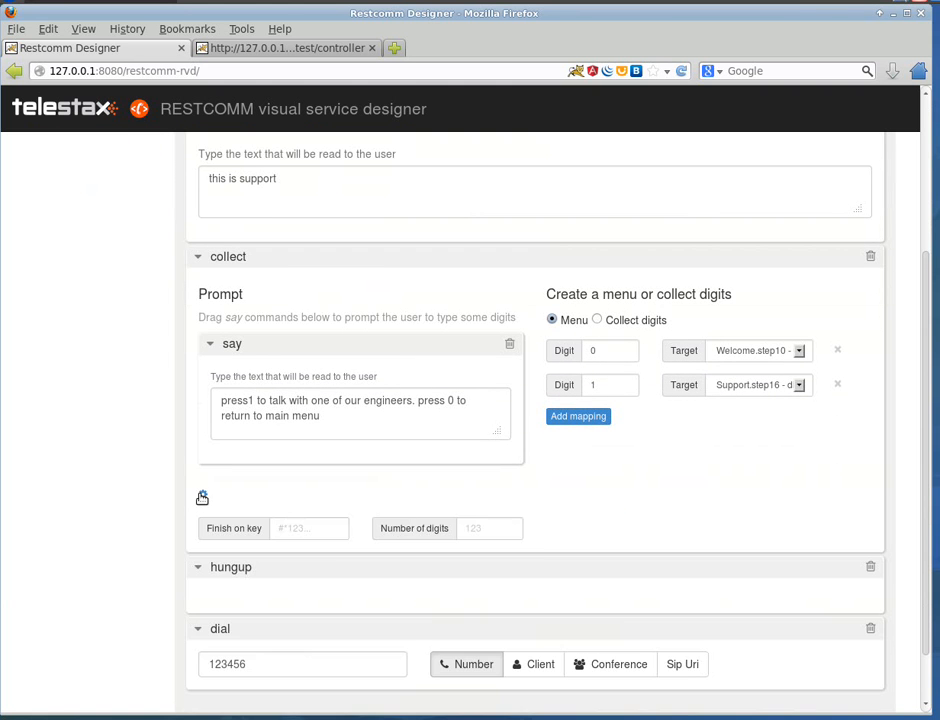
{"action": "left_click", "coordinate": [470, 528]}
{"action": "type", "text": "1"}
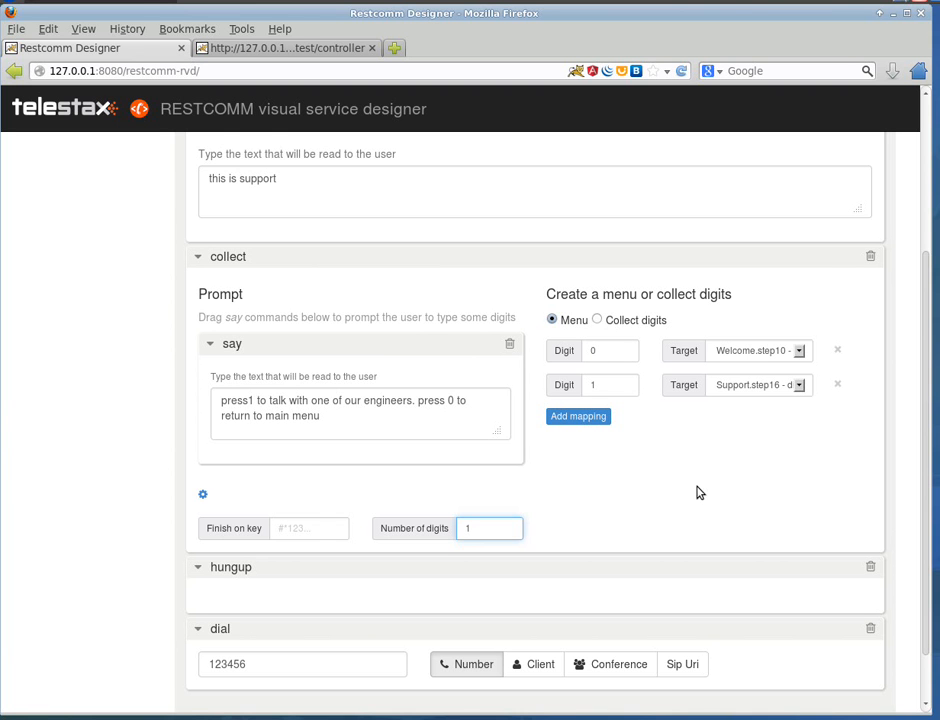
{"action": "scroll", "coordinate": [699, 491], "scroll_direction": "down", "scroll_amount": 1}
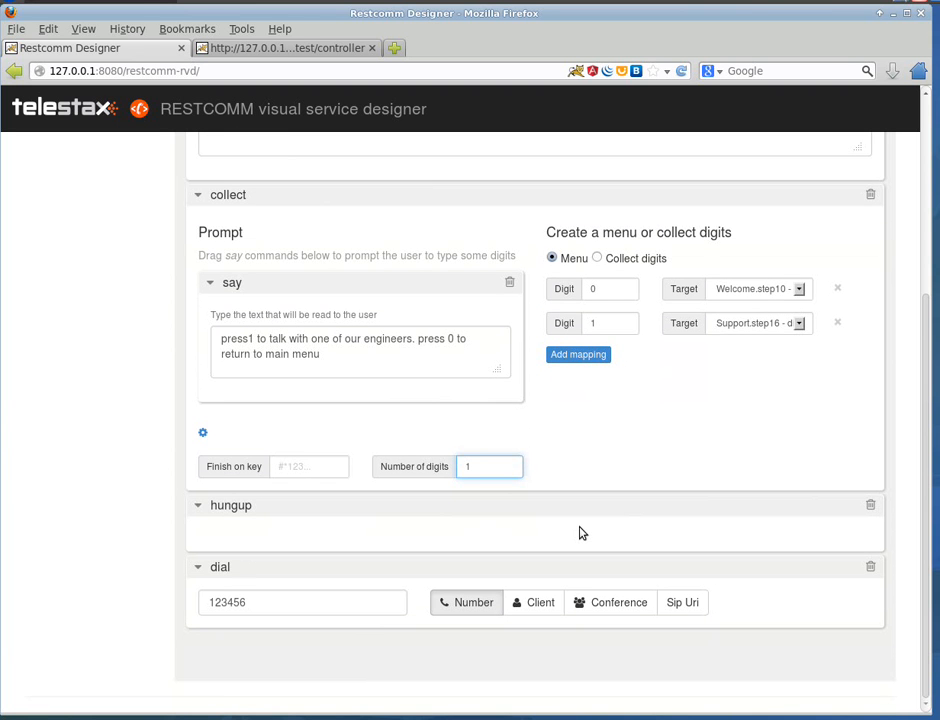
{"action": "scroll", "coordinate": [631, 451], "scroll_direction": "up", "scroll_amount": 1}
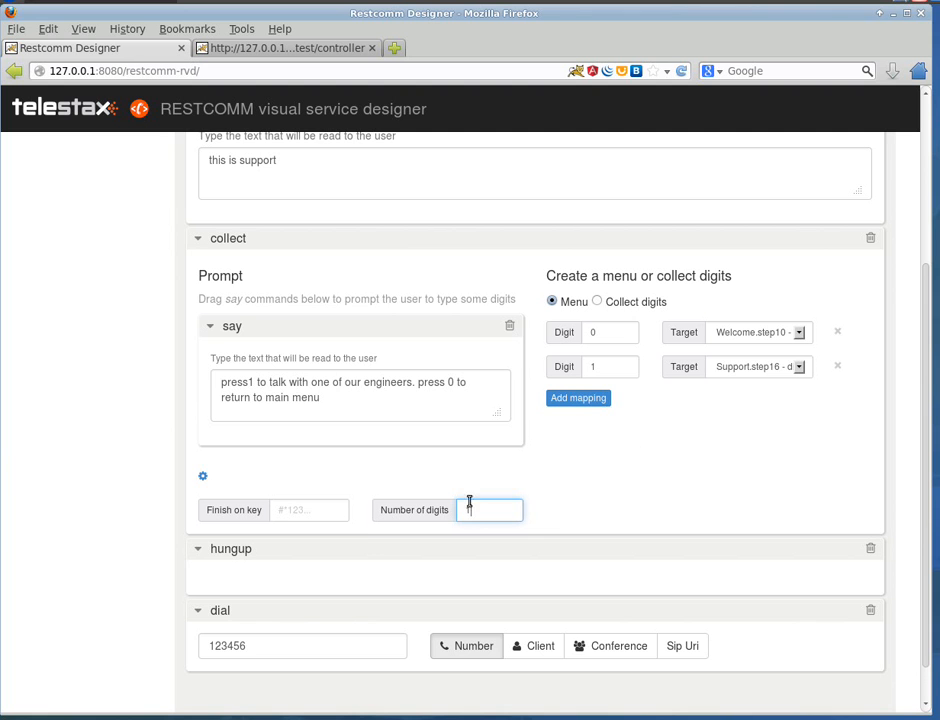
{"action": "scroll", "coordinate": [615, 510], "scroll_direction": "up", "scroll_amount": 3}
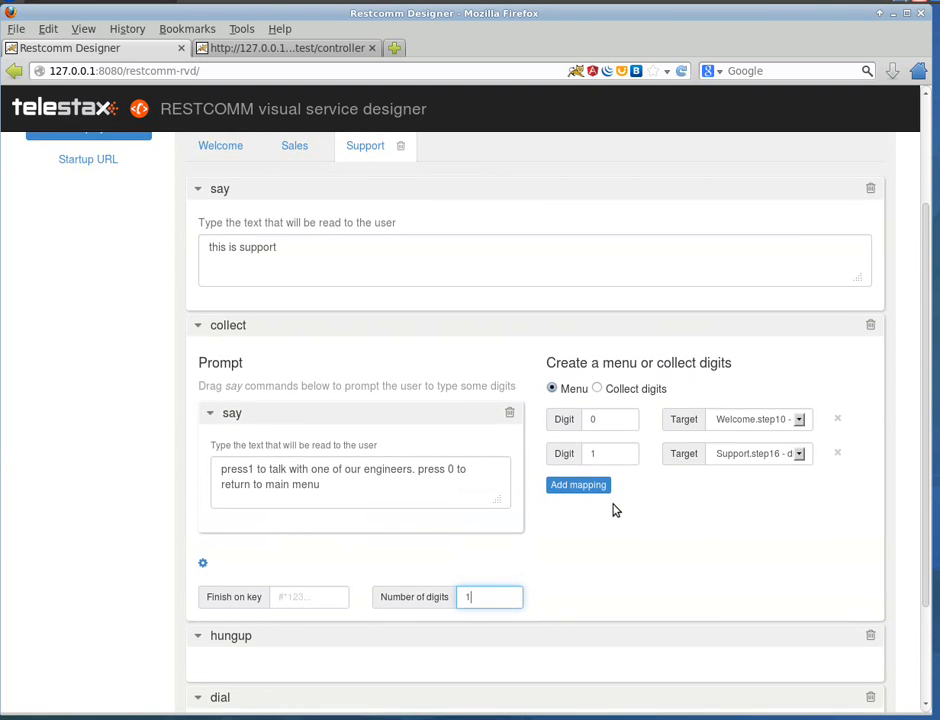